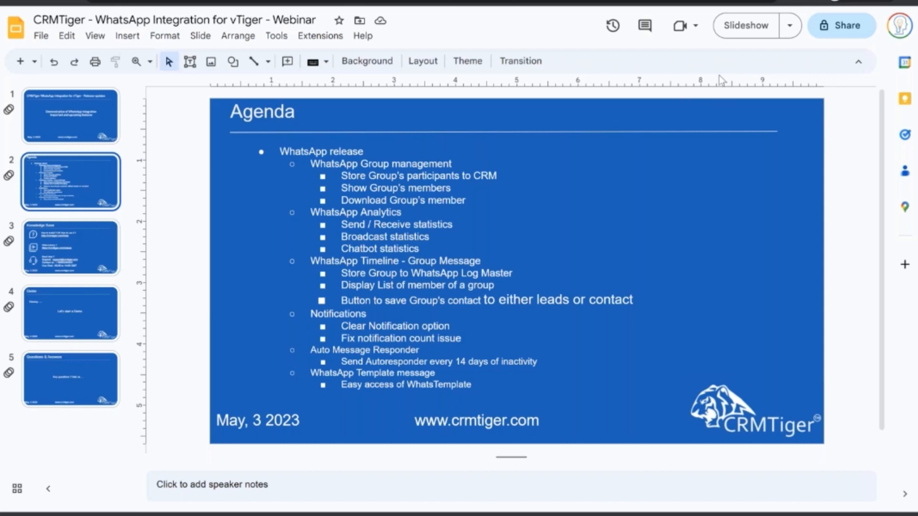
Show the webinar's title slide, then return to the Agenda slide.
{"action": "left_click", "coordinate": [77, 118]}
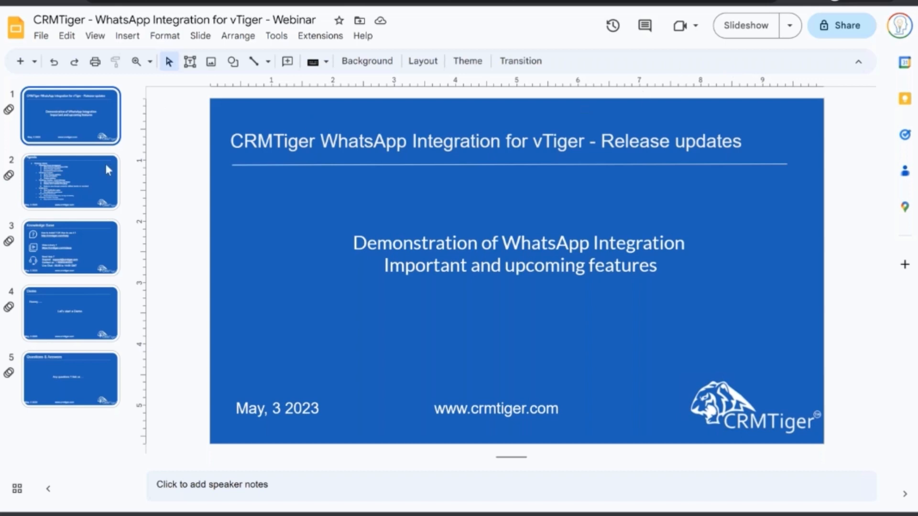
{"action": "left_click", "coordinate": [85, 183]}
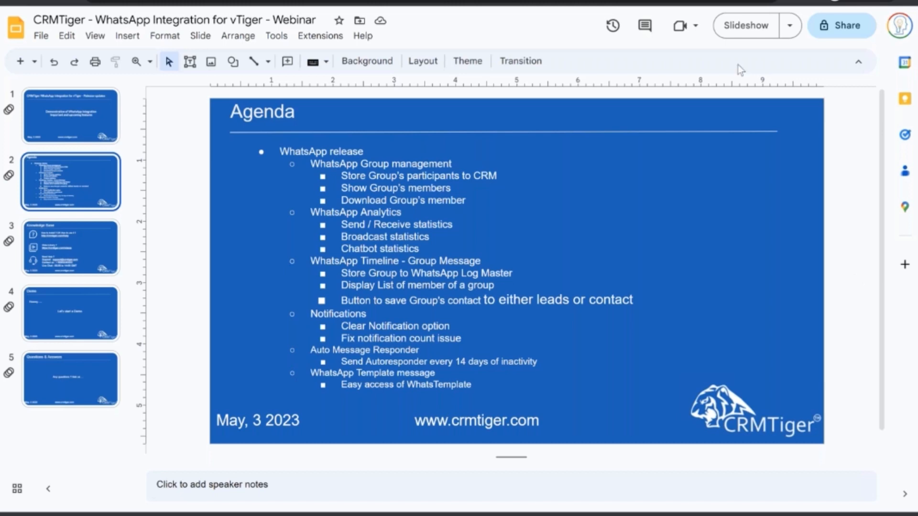
Switch to CRMTiger and look through the WhatsApp Send/Receive, Broadcast and Chatbot Statistics.
{"action": "key", "text": "ctrl+Tab"}
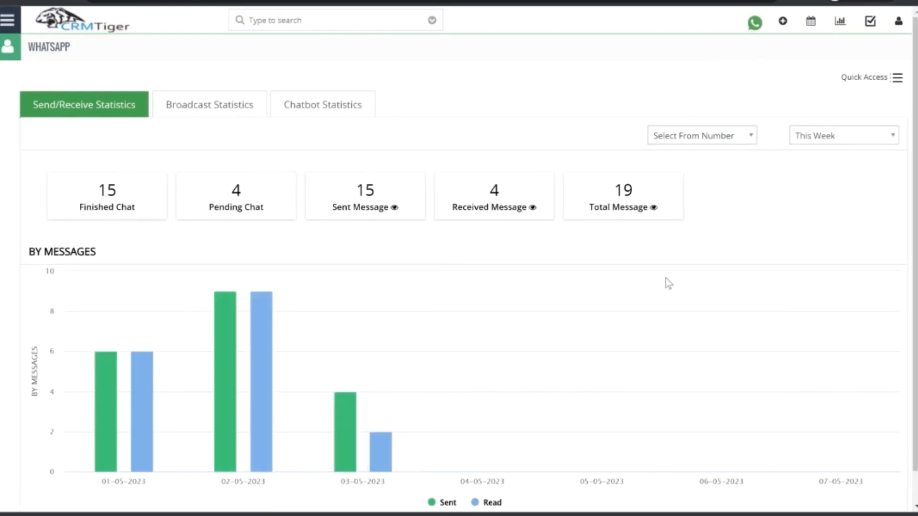
{"action": "scroll", "coordinate": [679, 328], "scroll_direction": "down", "scroll_amount": 2}
{"action": "scroll", "coordinate": [678, 328], "scroll_direction": "up", "scroll_amount": 2}
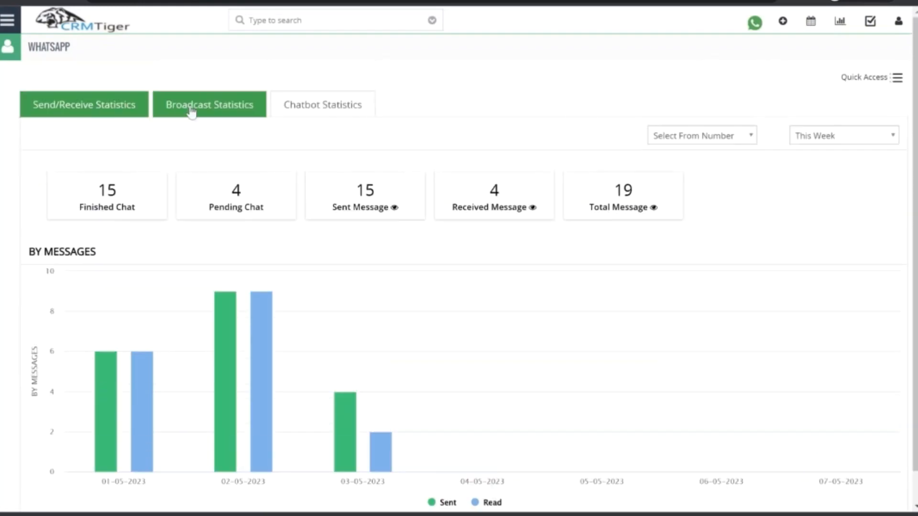
{"action": "left_click", "coordinate": [191, 112]}
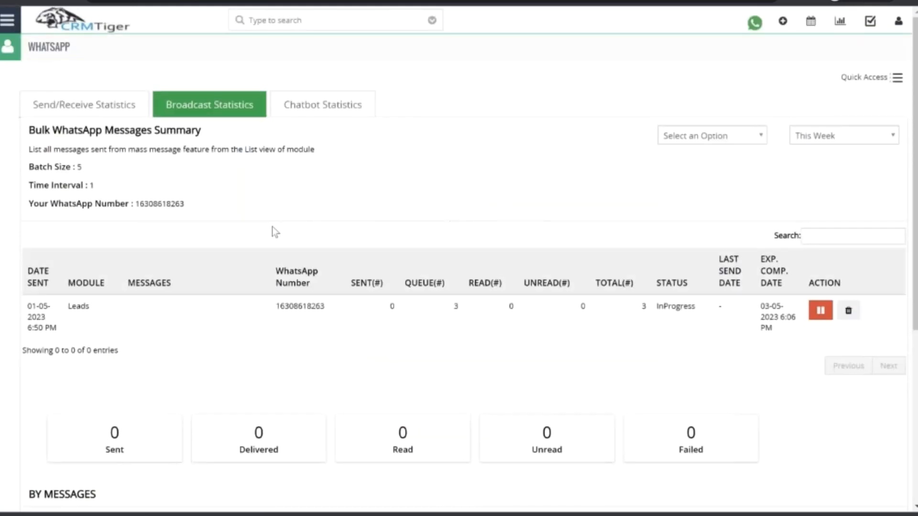
{"action": "scroll", "coordinate": [330, 283], "scroll_direction": "down", "scroll_amount": 3}
{"action": "scroll", "coordinate": [330, 282], "scroll_direction": "up", "scroll_amount": 3}
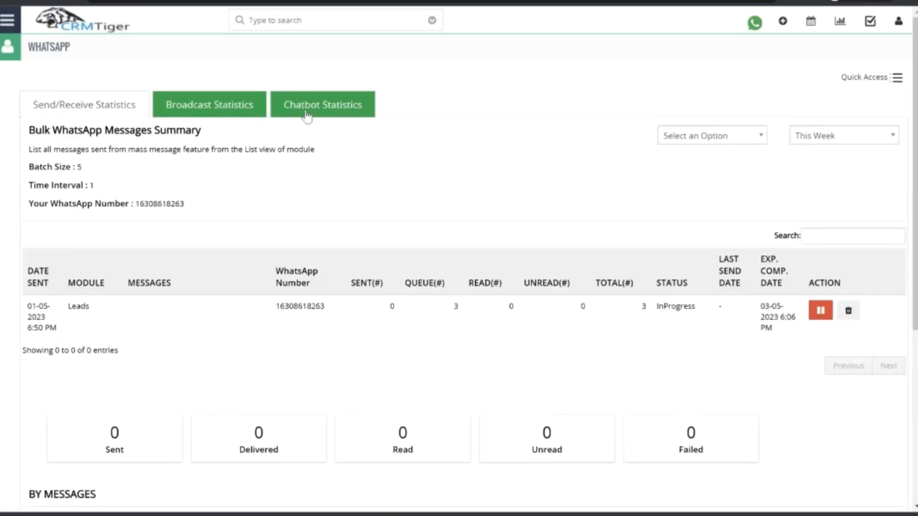
{"action": "left_click", "coordinate": [308, 112]}
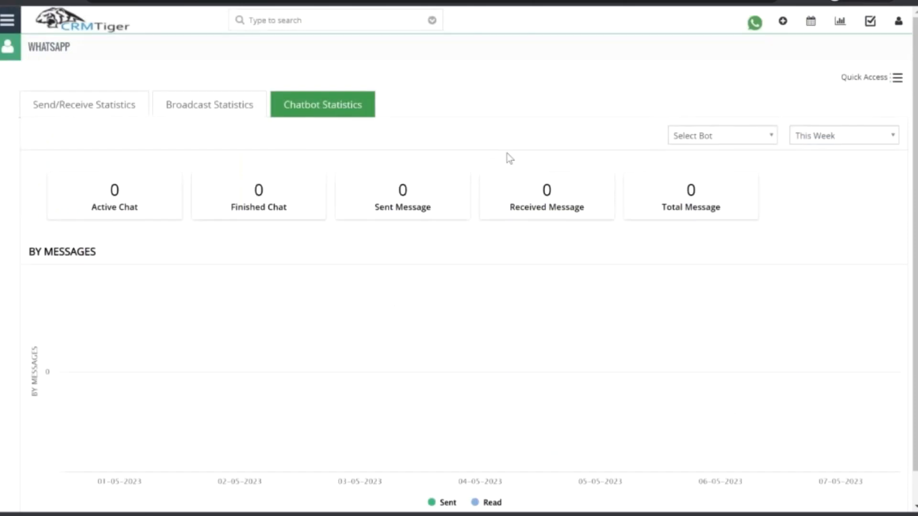
Open the WhatsApp analytics dashboard from the WhatsApp notifications and review the send/receive counters and messages chart.
{"action": "left_click", "coordinate": [755, 24]}
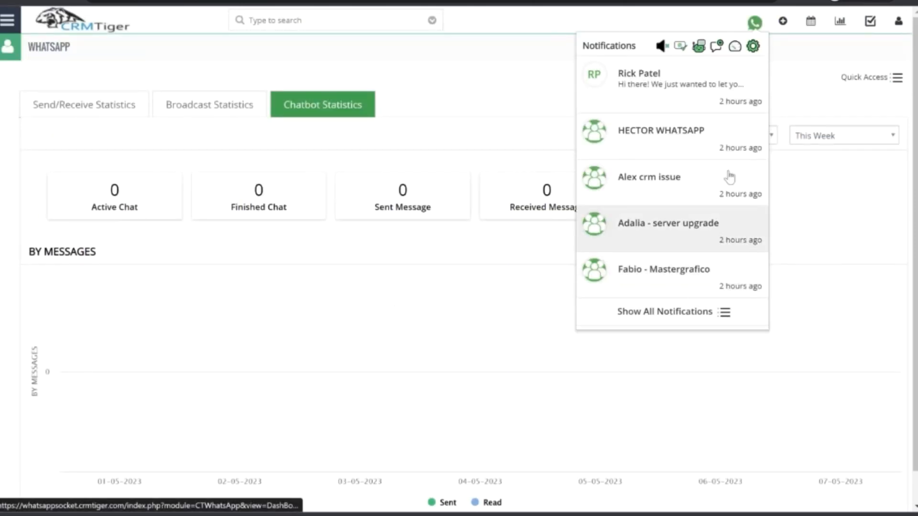
{"action": "left_click", "coordinate": [736, 49]}
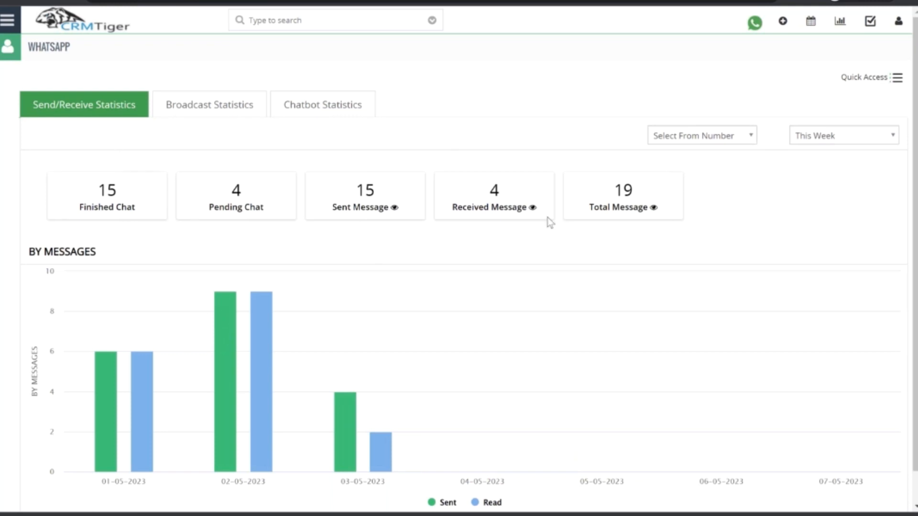
{"action": "scroll", "coordinate": [549, 333], "scroll_direction": "down", "scroll_amount": 1}
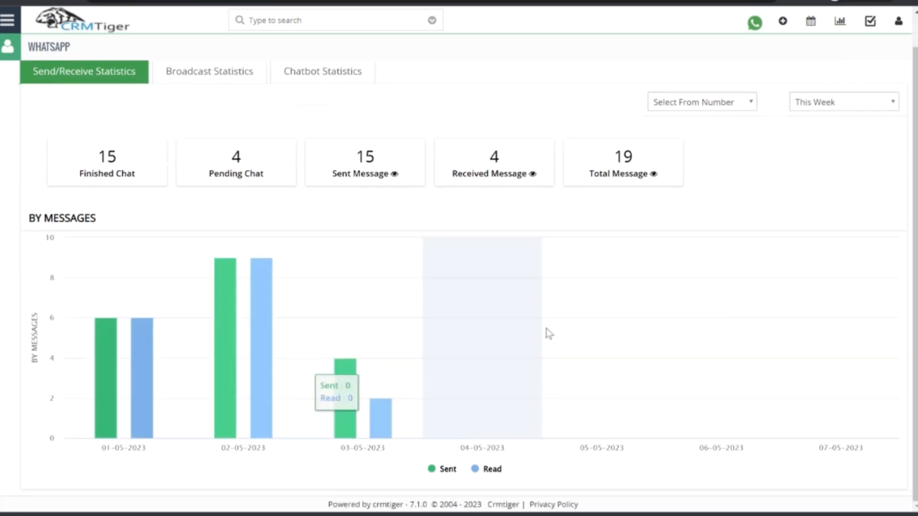
{"action": "scroll", "coordinate": [549, 333], "scroll_direction": "up", "scroll_amount": 1}
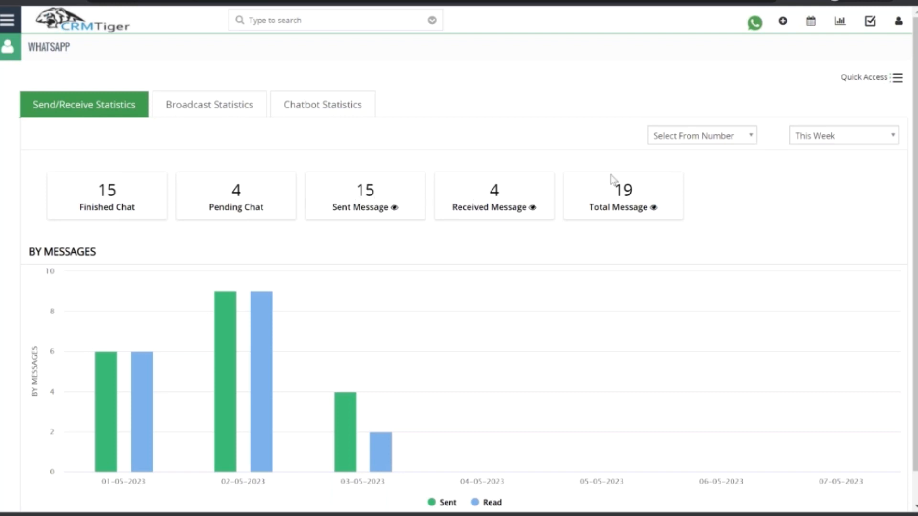
{"action": "scroll", "coordinate": [690, 221], "scroll_direction": "down", "scroll_amount": 1}
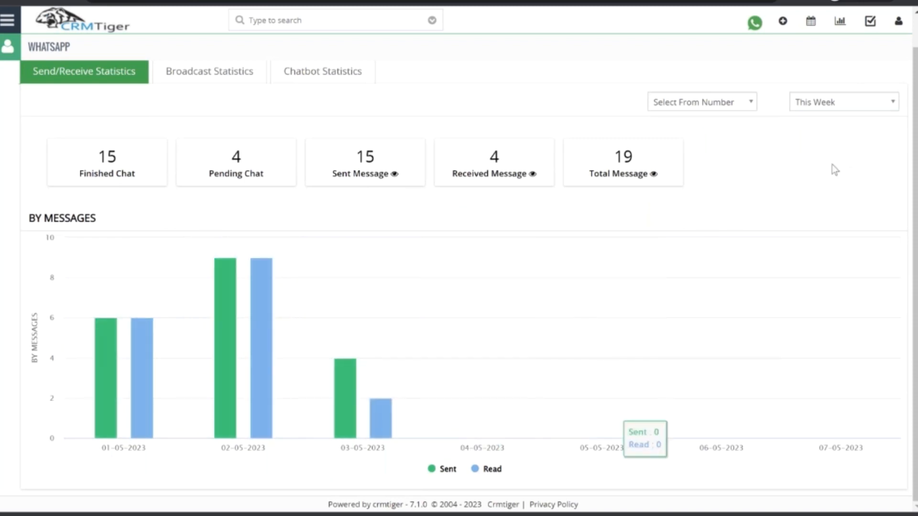
View the period options for the Send/Receive Statistics and filter the statistics by the second listed WhatsApp sender number.
{"action": "left_click", "coordinate": [835, 102]}
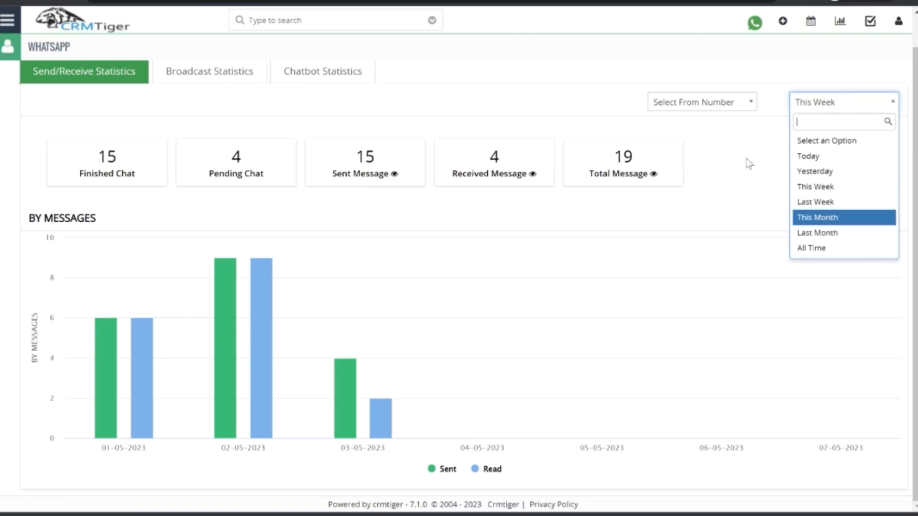
{"action": "left_click", "coordinate": [698, 102]}
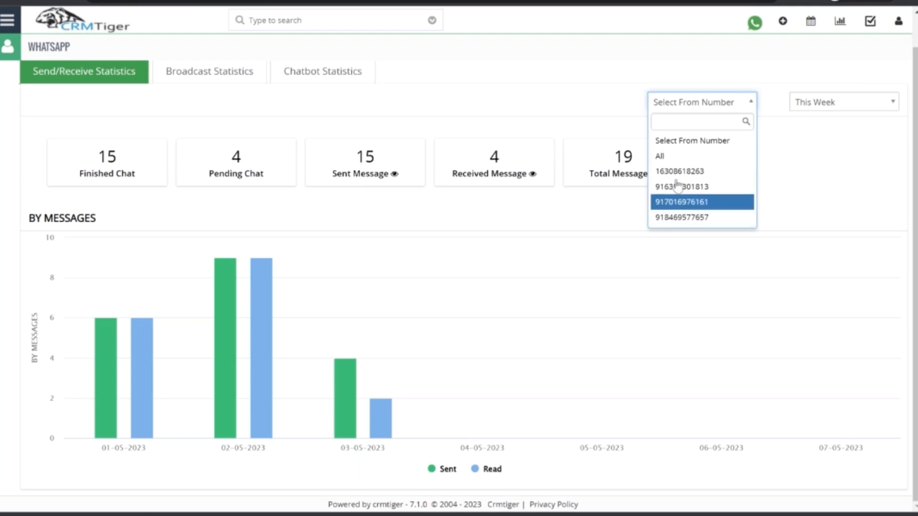
{"action": "left_click", "coordinate": [702, 186]}
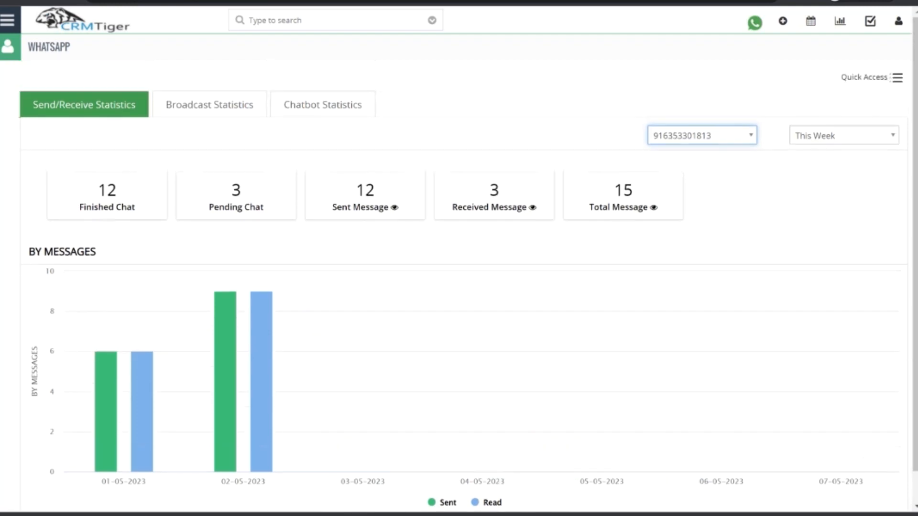
Open the Broadcast Statistics and view the status filter options for the bulk WhatsApp messages.
{"action": "left_click", "coordinate": [191, 108]}
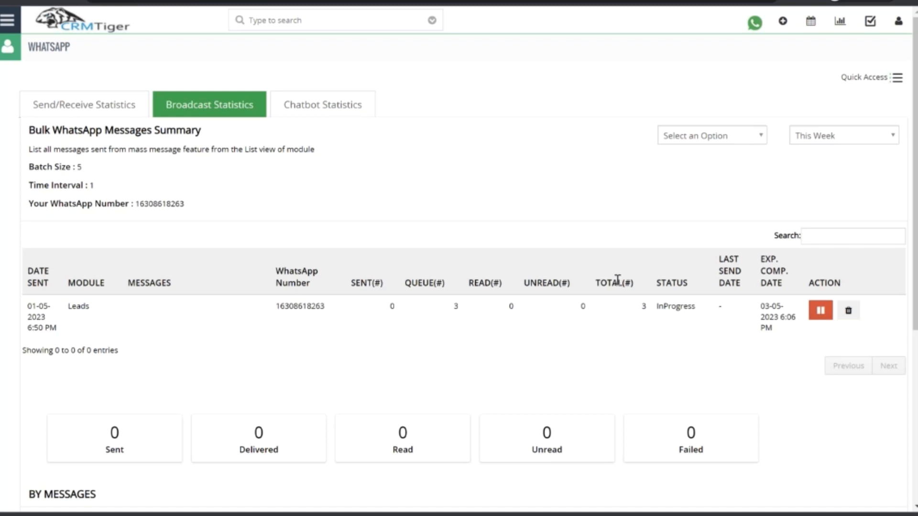
{"action": "scroll", "coordinate": [618, 280], "scroll_direction": "down", "scroll_amount": 1}
{"action": "scroll", "coordinate": [629, 395], "scroll_direction": "down", "scroll_amount": 1}
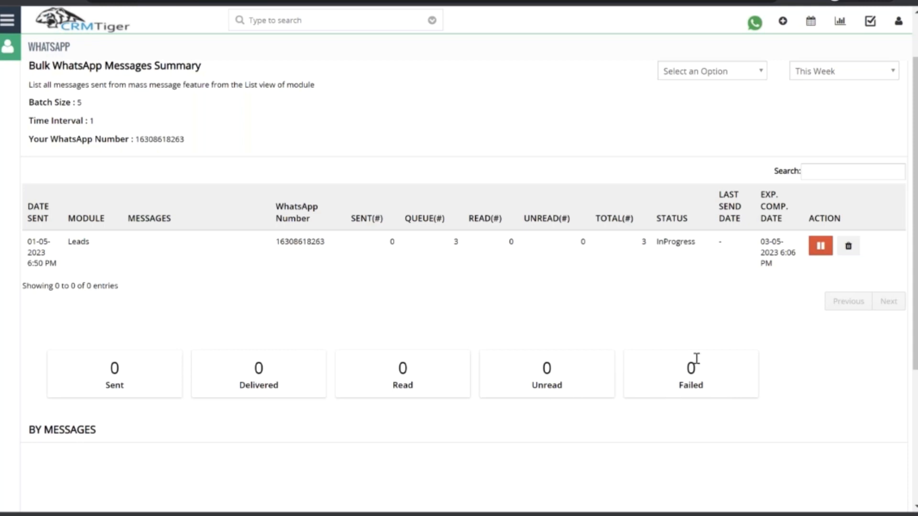
{"action": "left_click", "coordinate": [730, 73]}
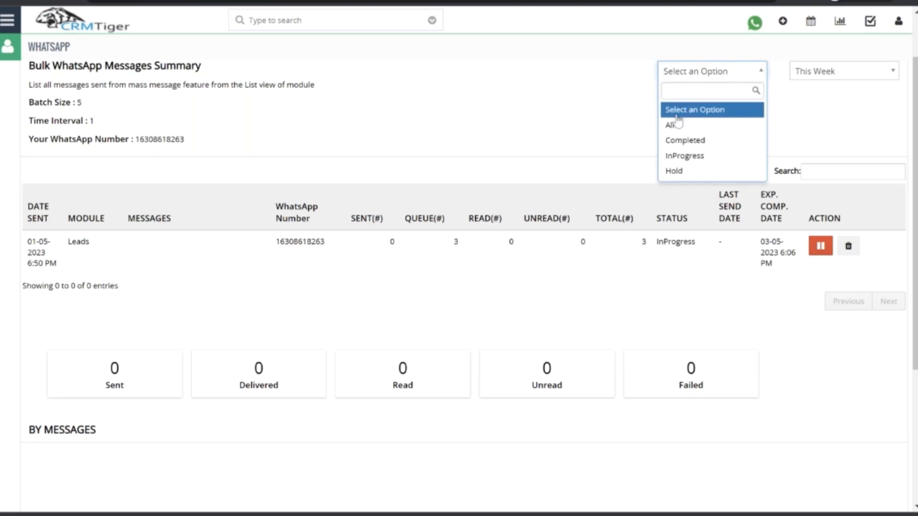
{"action": "left_click", "coordinate": [624, 114]}
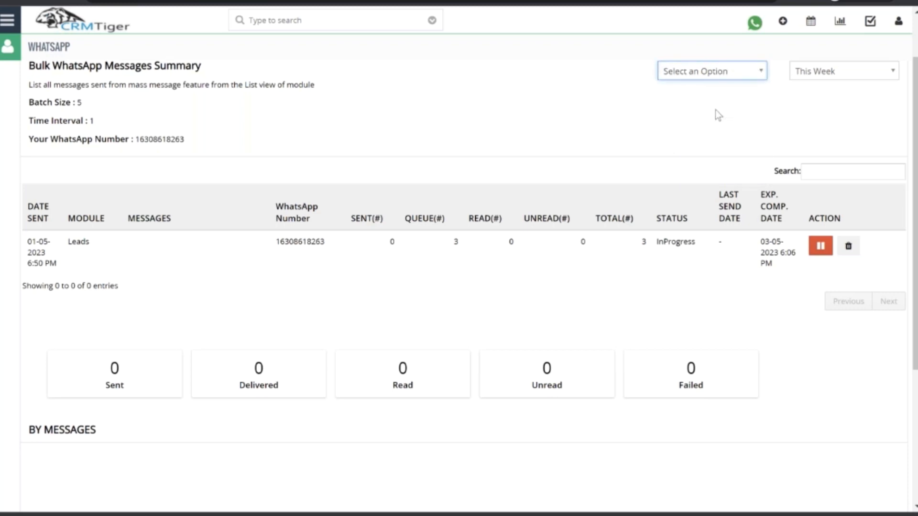
{"action": "scroll", "coordinate": [716, 110], "scroll_direction": "up", "scroll_amount": 2}
{"action": "left_click", "coordinate": [723, 139]}
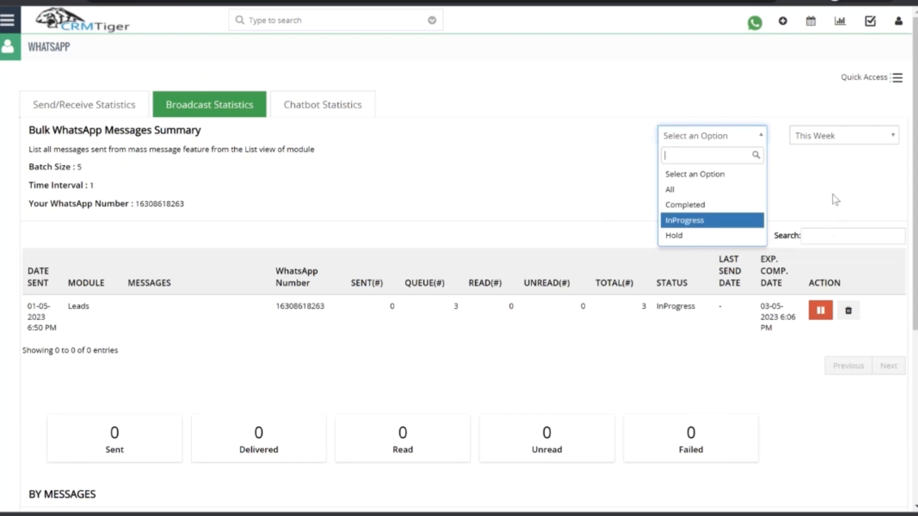
{"action": "left_click", "coordinate": [492, 158]}
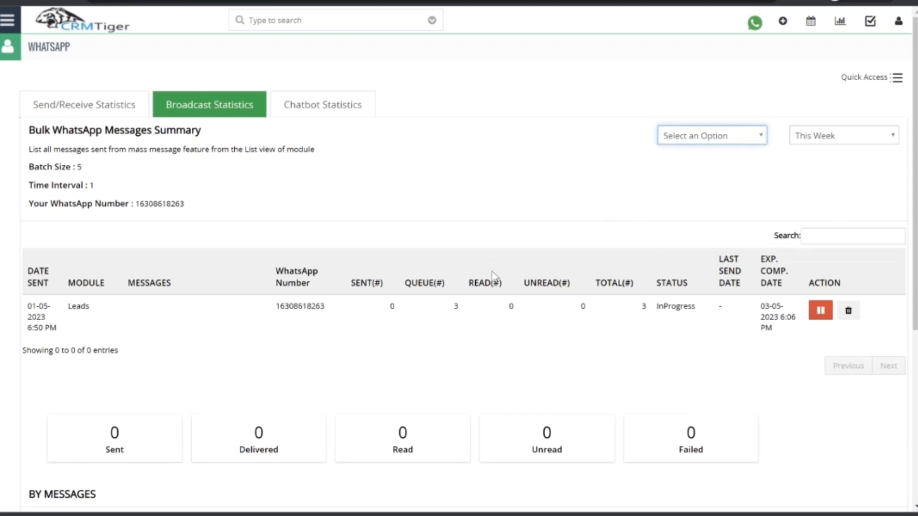
Examine the bulk message table, the delivery counters and the messages chart in the Broadcast Statistics.
{"action": "scroll", "coordinate": [493, 276], "scroll_direction": "down", "scroll_amount": 3}
{"action": "scroll", "coordinate": [493, 276], "scroll_direction": "up", "scroll_amount": 3}
{"action": "scroll", "coordinate": [397, 335], "scroll_direction": "down", "scroll_amount": 2}
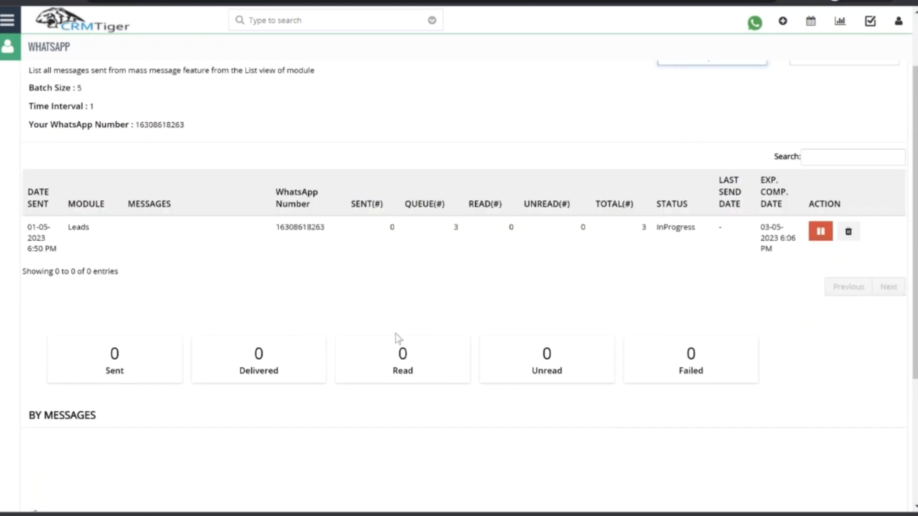
{"action": "scroll", "coordinate": [716, 265], "scroll_direction": "down", "scroll_amount": 4}
{"action": "scroll", "coordinate": [618, 242], "scroll_direction": "up", "scroll_amount": 4}
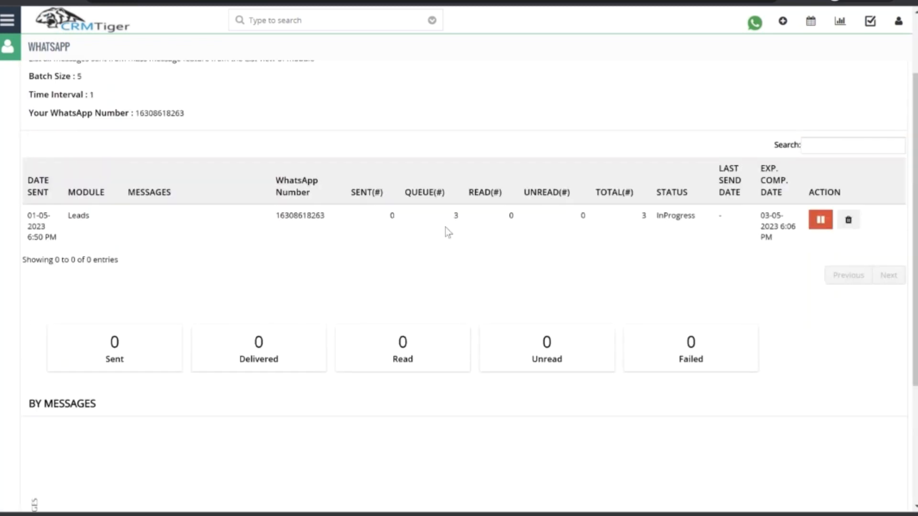
{"action": "scroll", "coordinate": [446, 227], "scroll_direction": "up", "scroll_amount": 2}
Filter the Chatbot Statistics by all bots, then by Support _Bot.
{"action": "left_click", "coordinate": [323, 105]}
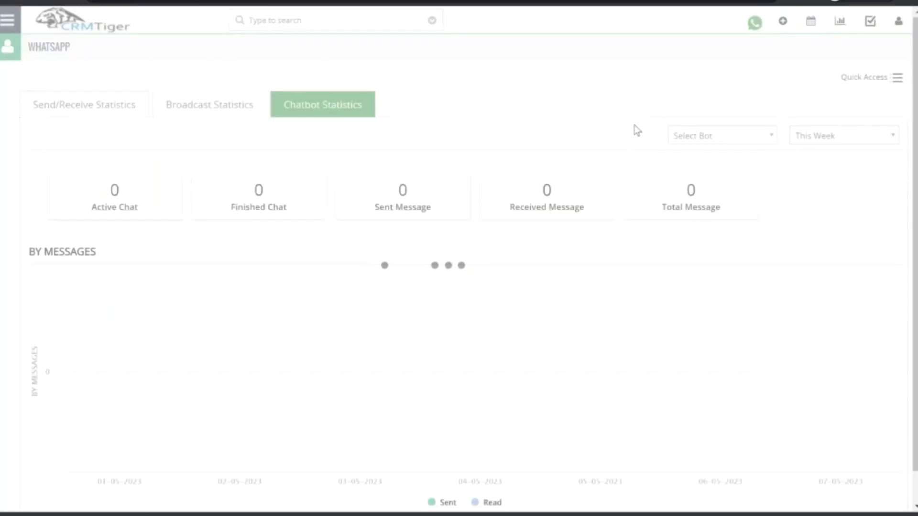
{"action": "left_click", "coordinate": [720, 142]}
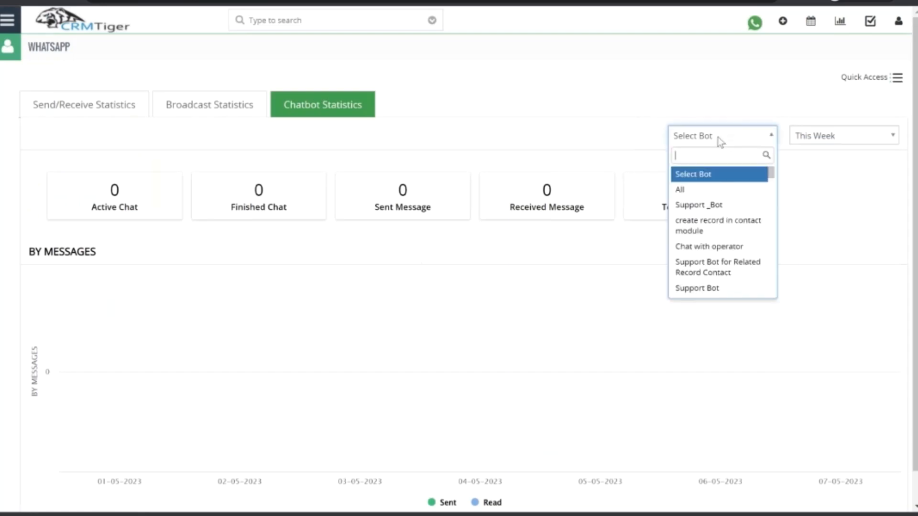
{"action": "left_click", "coordinate": [690, 191]}
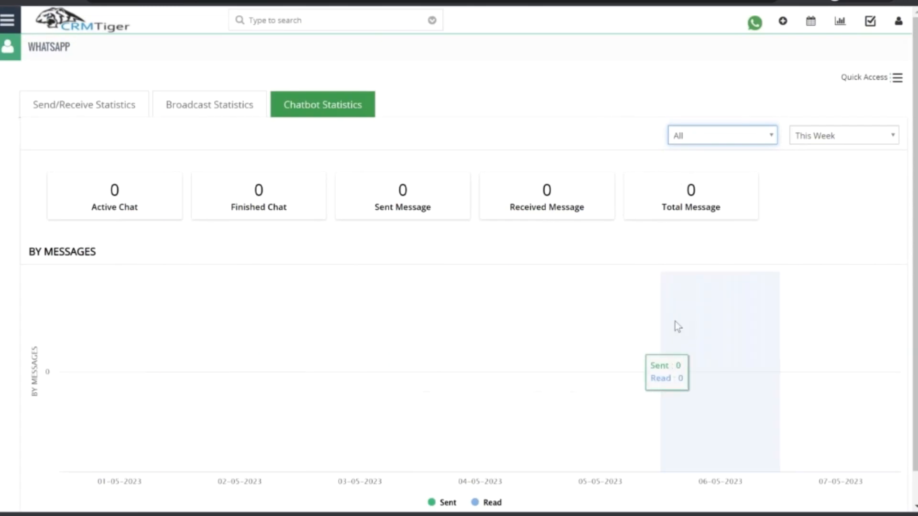
{"action": "left_click", "coordinate": [711, 135]}
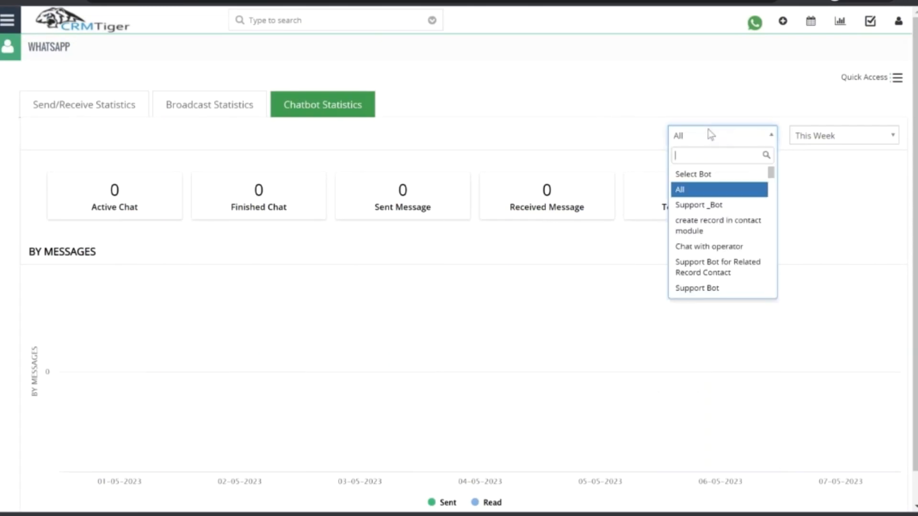
{"action": "left_click", "coordinate": [716, 205]}
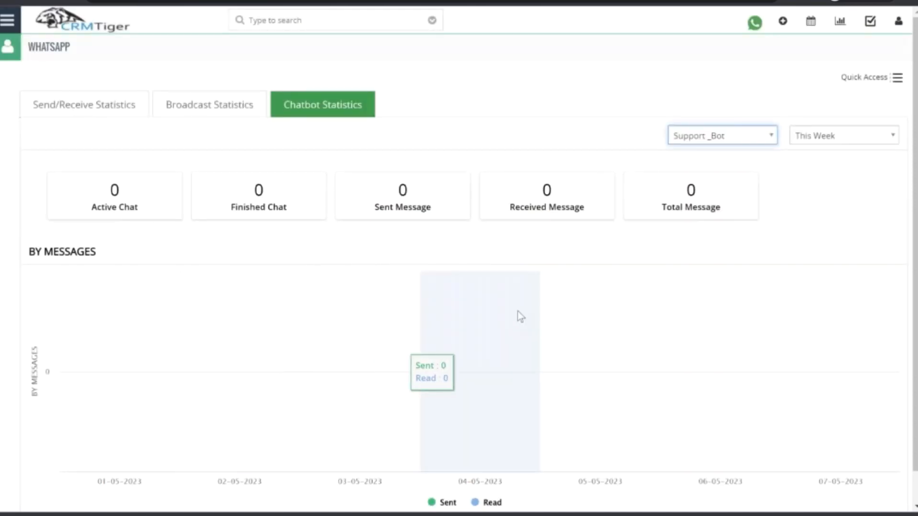
Look through the bots available for filtering the Chatbot Statistics, keeping the current selection.
{"action": "left_click", "coordinate": [724, 137]}
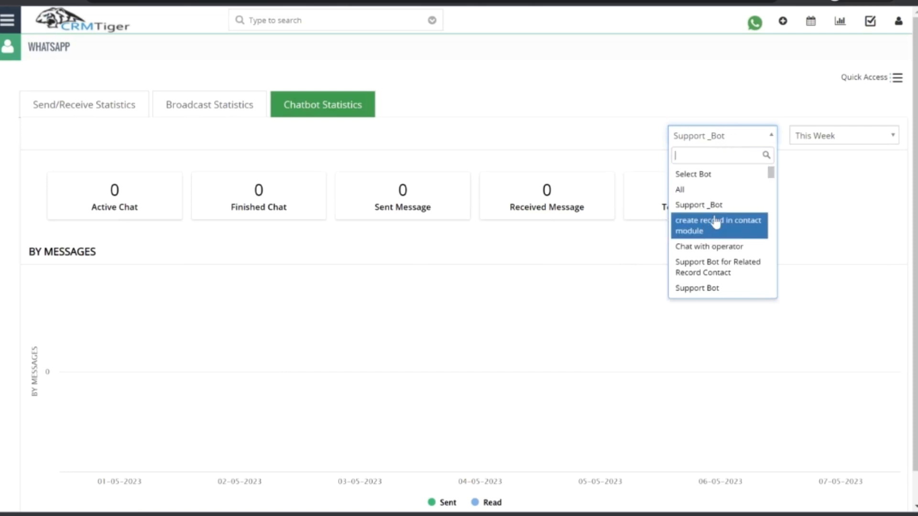
{"action": "scroll", "coordinate": [728, 232], "scroll_direction": "down", "scroll_amount": 10}
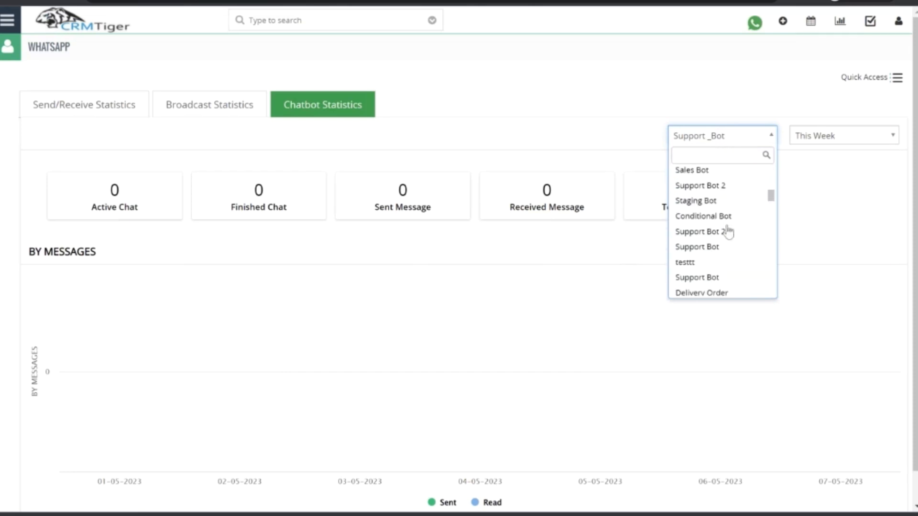
{"action": "scroll", "coordinate": [717, 259], "scroll_direction": "up", "scroll_amount": 10}
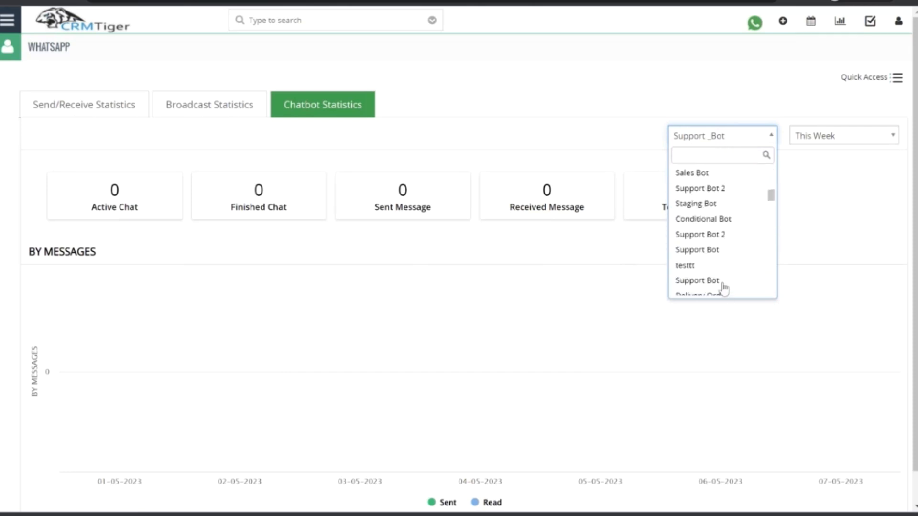
{"action": "left_click", "coordinate": [440, 97]}
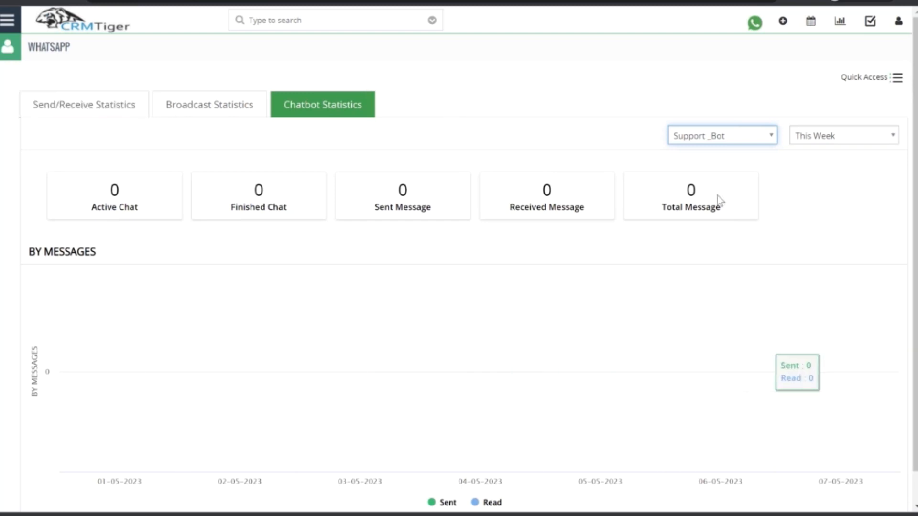
View the Quick Access shortcuts of the WhatsApp module, then open the WhatsApp notifications.
{"action": "left_click", "coordinate": [913, 72]}
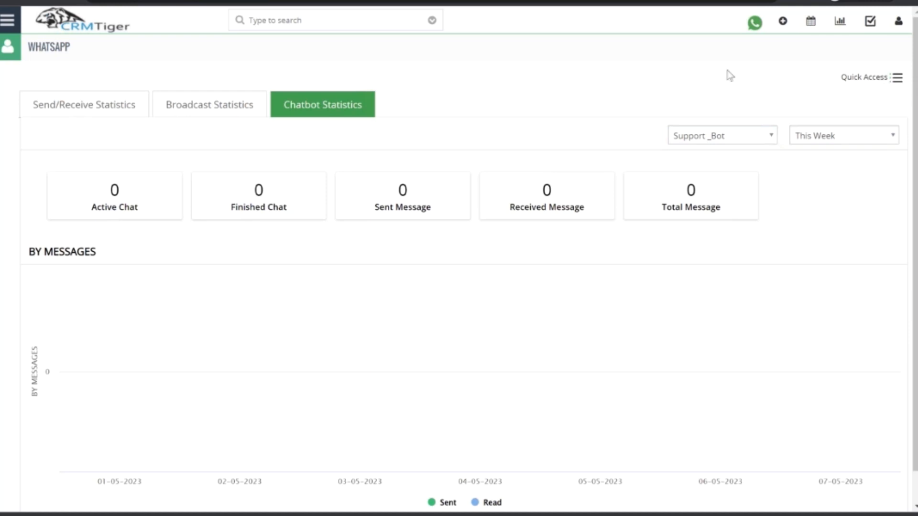
{"action": "left_click", "coordinate": [889, 83]}
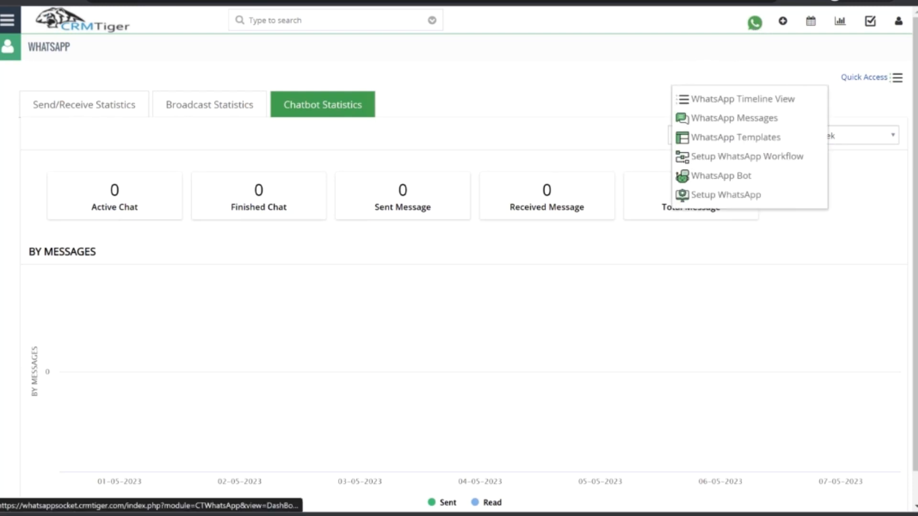
{"action": "left_click", "coordinate": [754, 23]}
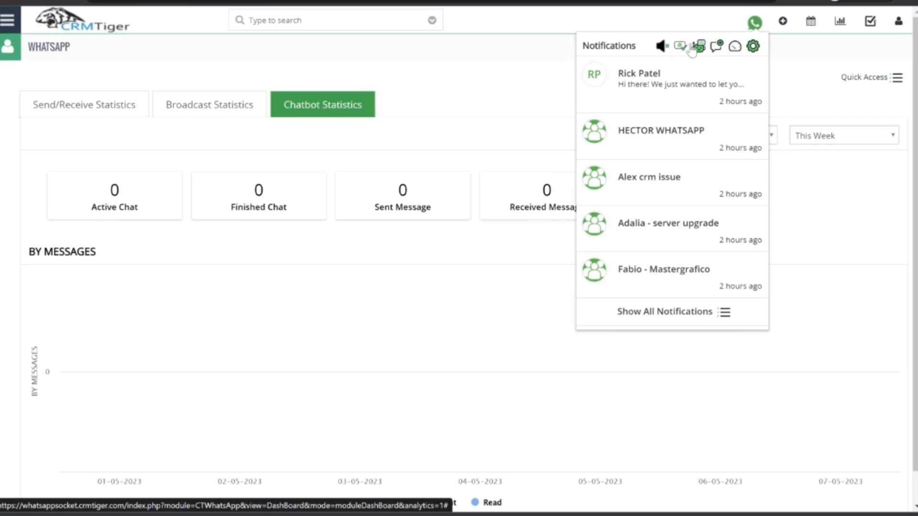
Toggle the WhatsApp notification sound and back, then show all notifications.
{"action": "left_click", "coordinate": [663, 47]}
{"action": "left_click", "coordinate": [669, 51]}
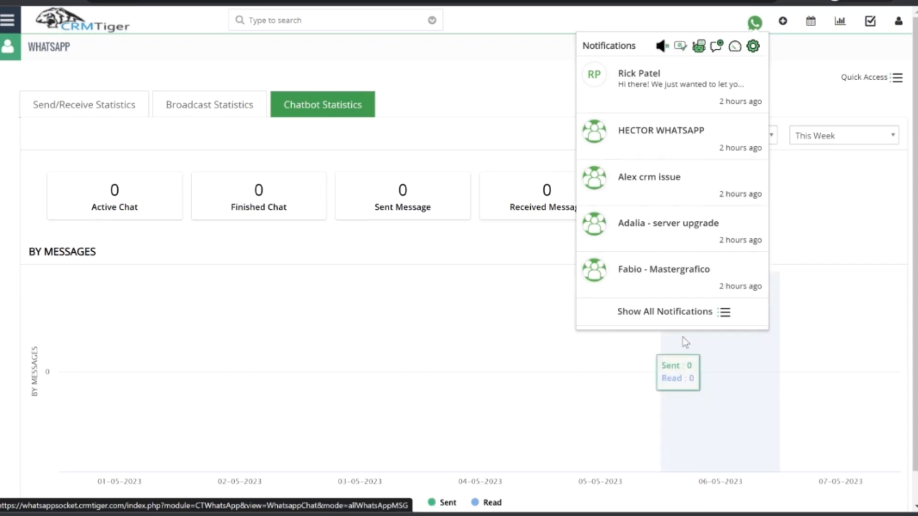
{"action": "left_click", "coordinate": [666, 314]}
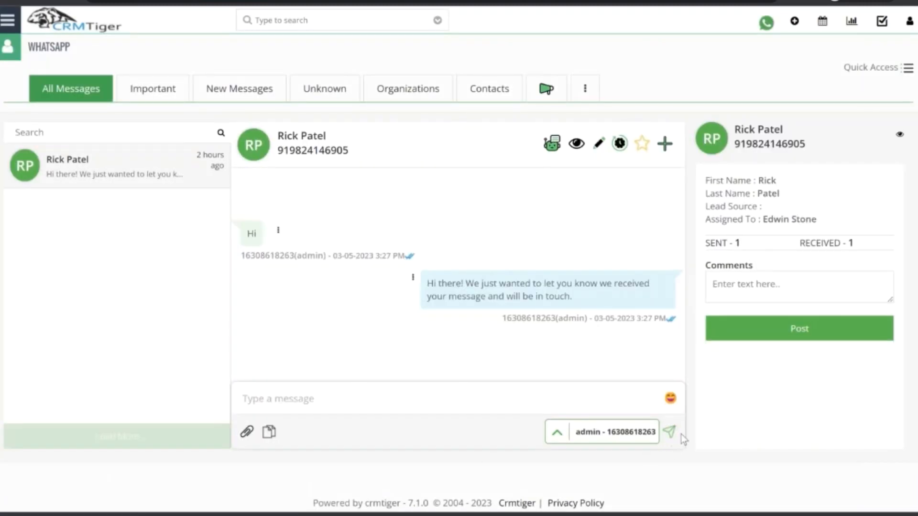
Insert the "Welcome to WhatsApp CRM" template into the chat message, look through its text, and clear the message.
{"action": "left_click", "coordinate": [270, 436]}
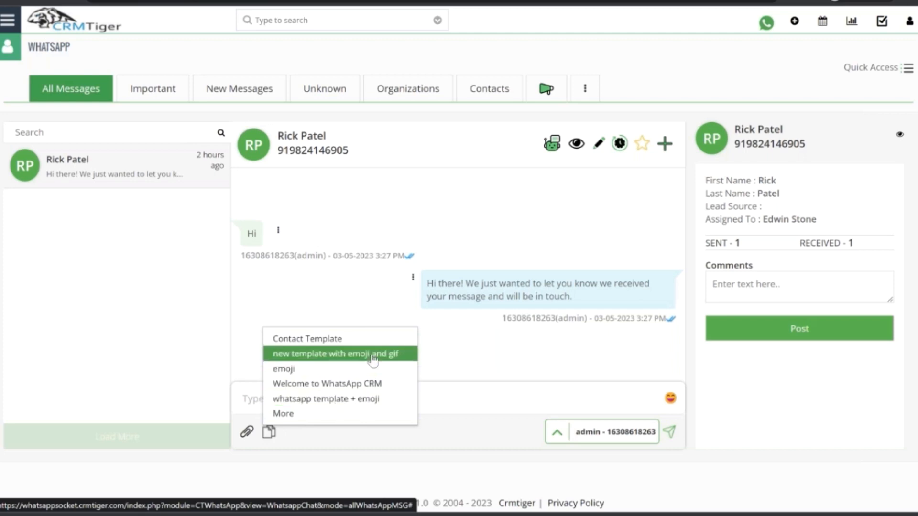
{"action": "left_click", "coordinate": [341, 384]}
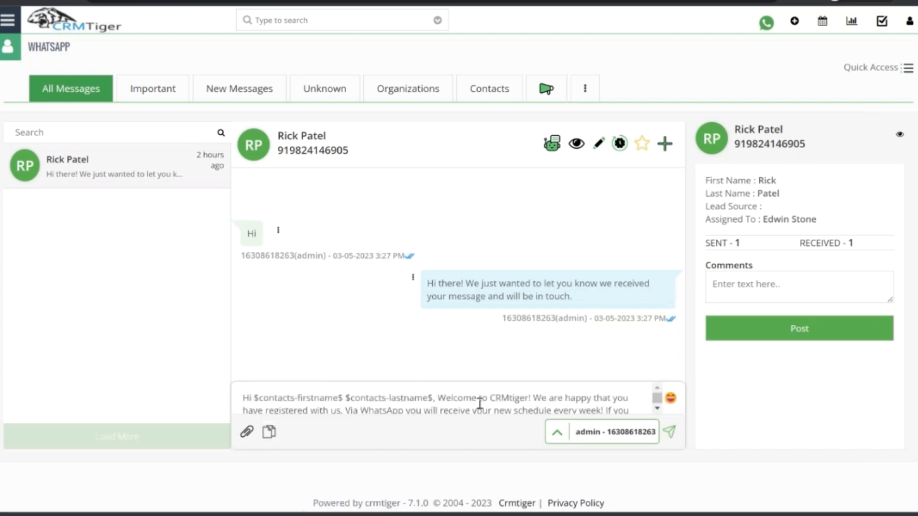
{"action": "scroll", "coordinate": [482, 404], "scroll_direction": "down", "scroll_amount": 3}
{"action": "scroll", "coordinate": [480, 404], "scroll_direction": "up", "scroll_amount": 3}
{"action": "key", "text": "ctrl+a"}
{"action": "key", "text": "BackSpace"}
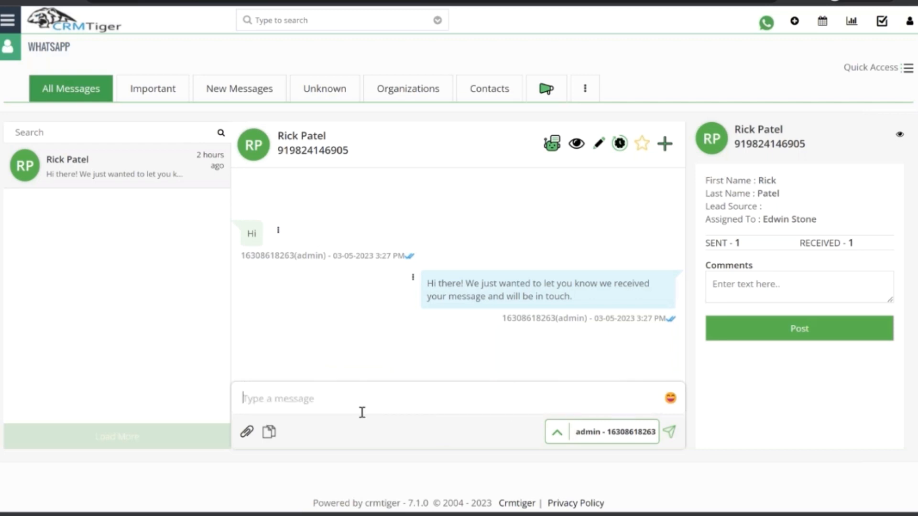
View the additional choices in the WhatsApp Template selection and close it without picking a template.
{"action": "left_click", "coordinate": [269, 433]}
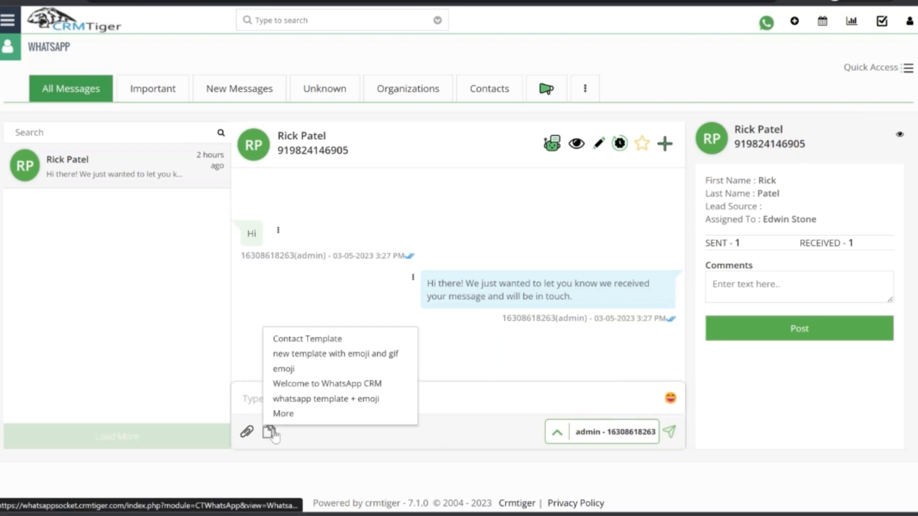
{"action": "left_click", "coordinate": [303, 415]}
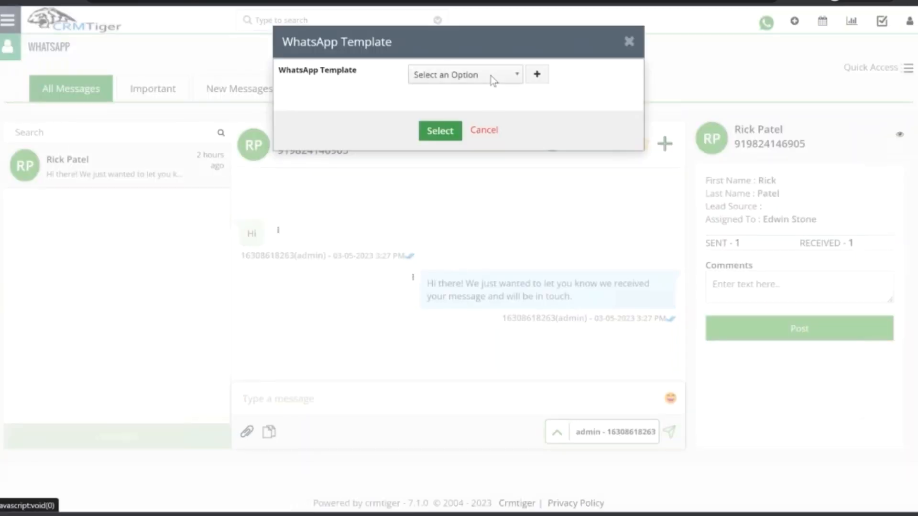
{"action": "left_click", "coordinate": [491, 76]}
{"action": "left_click", "coordinate": [334, 95]}
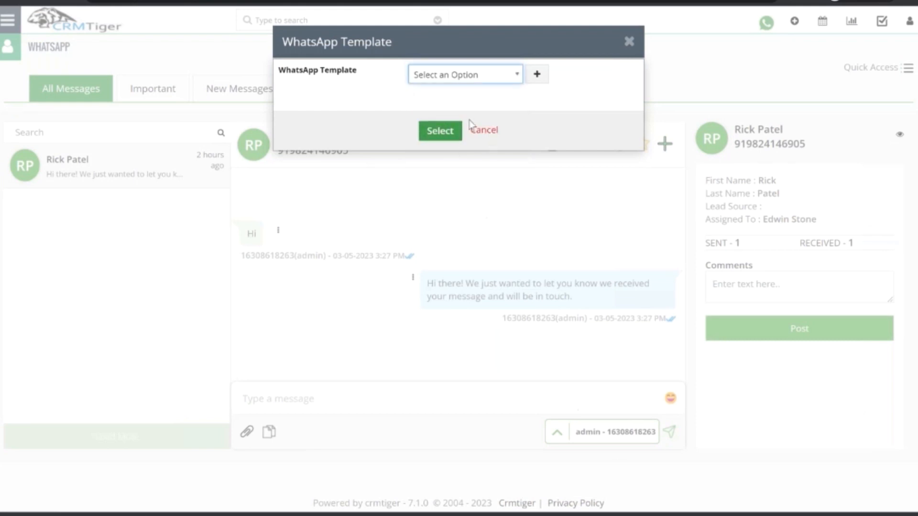
{"action": "left_click", "coordinate": [486, 132]}
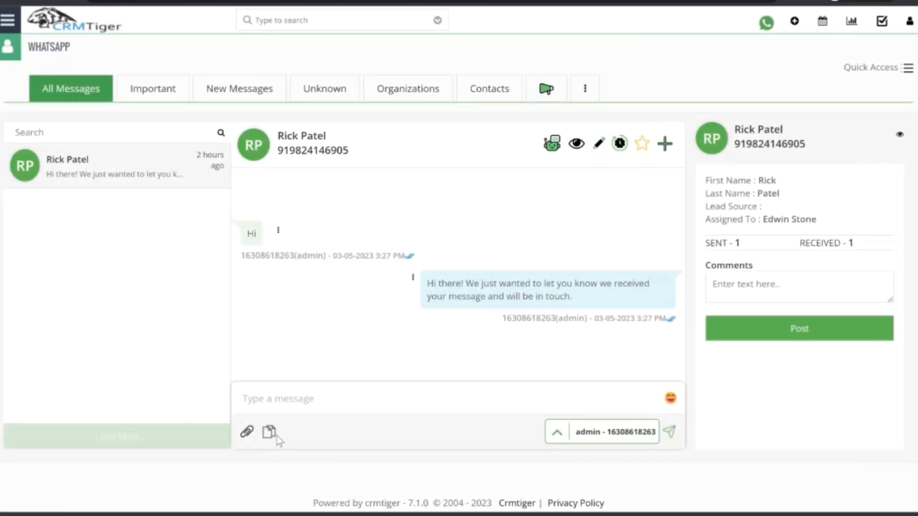
Insert the "Contact Template" into the chat message, highlight its emojis, and clear the message.
{"action": "left_click", "coordinate": [269, 432]}
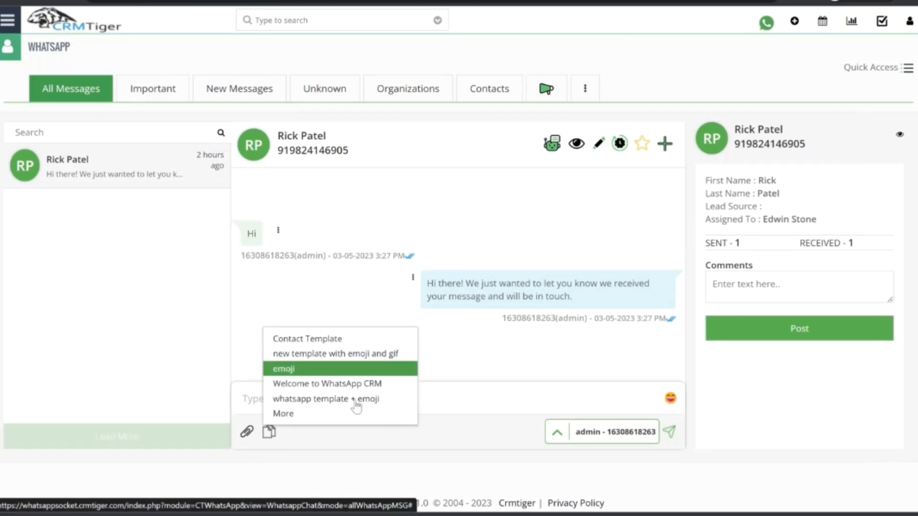
{"action": "left_click", "coordinate": [364, 341]}
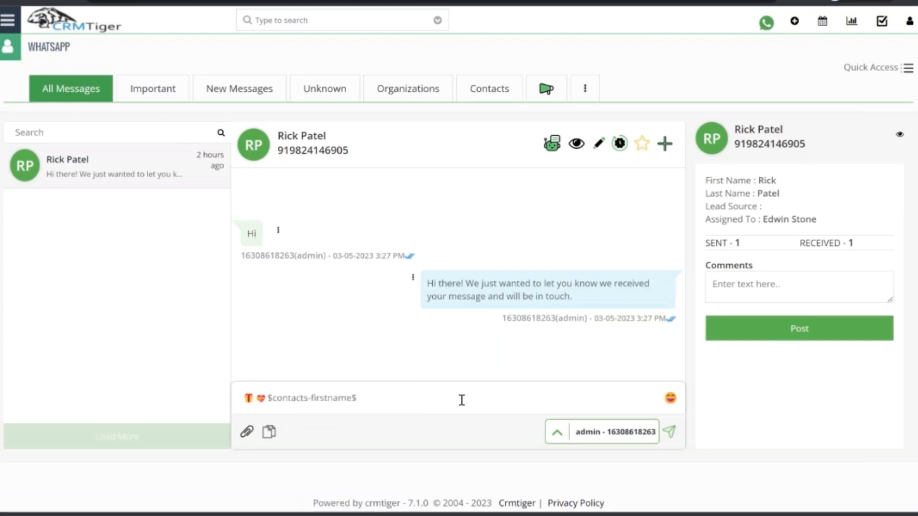
{"action": "left_click_drag", "start_coordinate": [267, 398], "coordinate": [228, 396]}
{"action": "left_click", "coordinate": [410, 399]}
{"action": "key", "text": "ctrl+a"}
{"action": "key", "text": "BackSpace"}
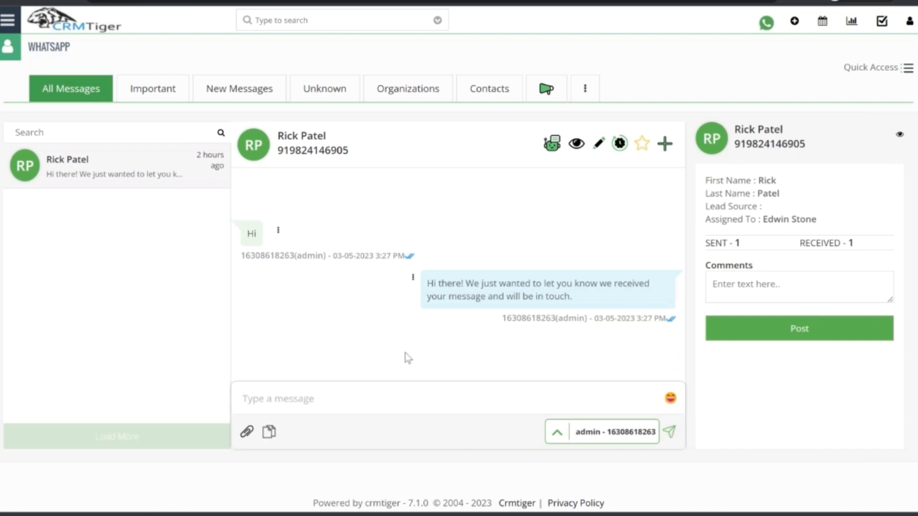
Open the broadcast and group messaging view and look through the available WhatsApp groups and the first group's members.
{"action": "left_click", "coordinate": [544, 98]}
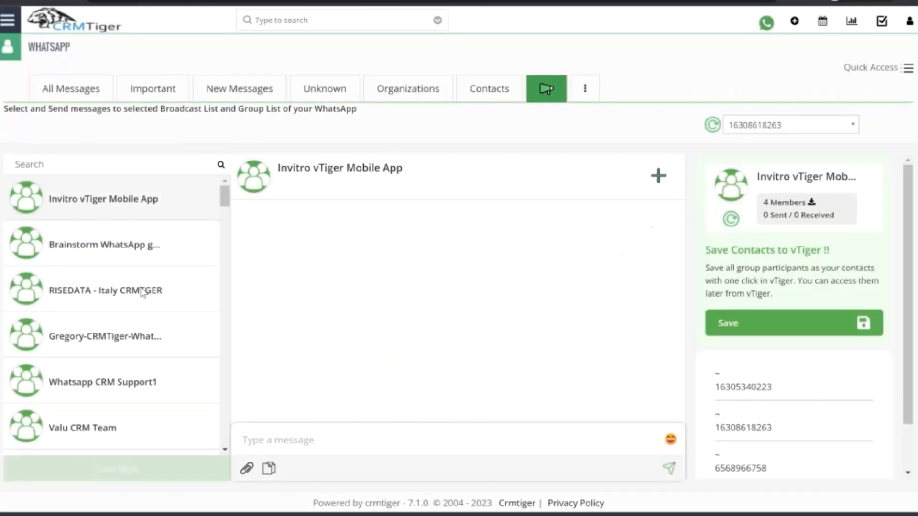
{"action": "scroll", "coordinate": [794, 315], "scroll_direction": "down", "scroll_amount": 1}
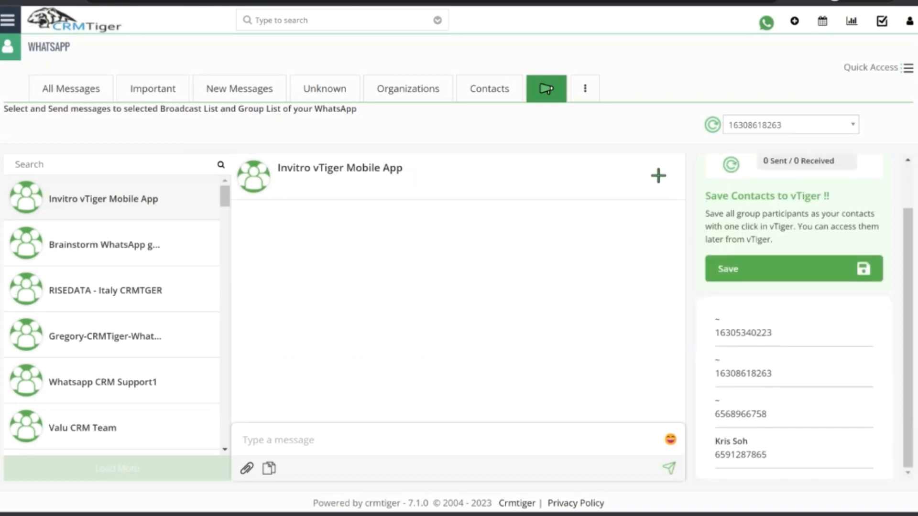
{"action": "scroll", "coordinate": [794, 282], "scroll_direction": "up", "scroll_amount": 1}
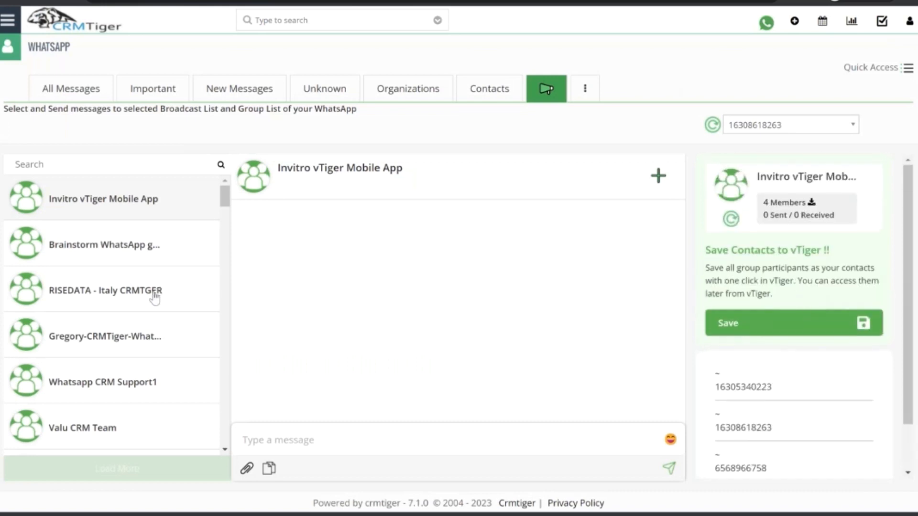
{"action": "scroll", "coordinate": [154, 296], "scroll_direction": "down", "scroll_amount": 1}
{"action": "scroll", "coordinate": [154, 296], "scroll_direction": "down", "scroll_amount": 10}
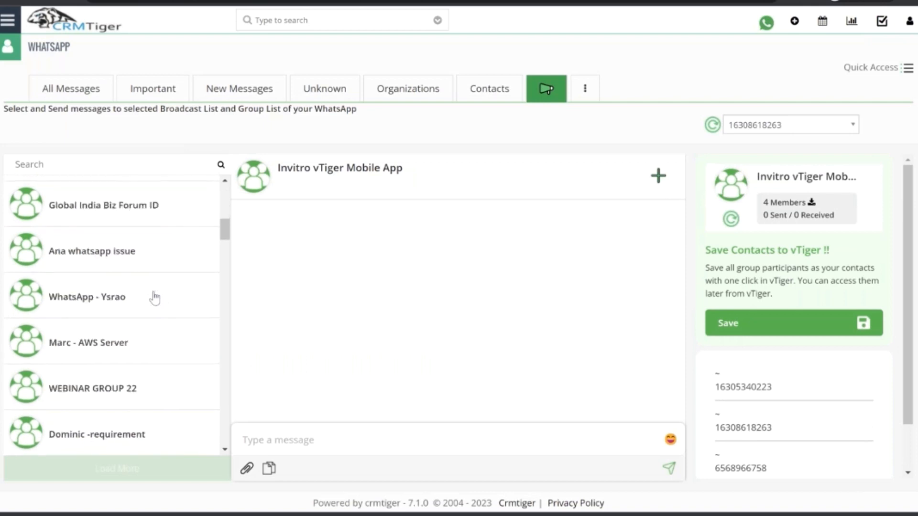
{"action": "scroll", "coordinate": [129, 270], "scroll_direction": "up", "scroll_amount": 6}
{"action": "scroll", "coordinate": [134, 284], "scroll_direction": "down", "scroll_amount": 5}
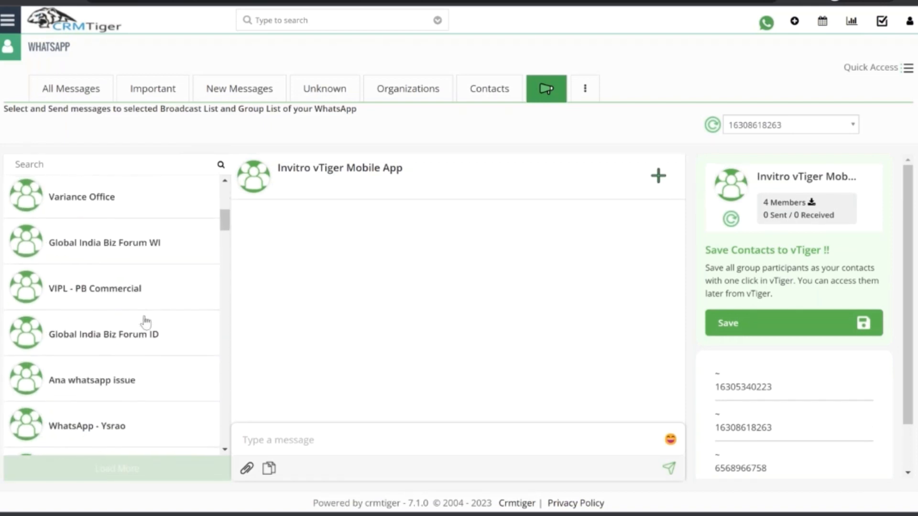
{"action": "scroll", "coordinate": [144, 316], "scroll_direction": "up", "scroll_amount": 6}
{"action": "scroll", "coordinate": [131, 344], "scroll_direction": "down", "scroll_amount": 4}
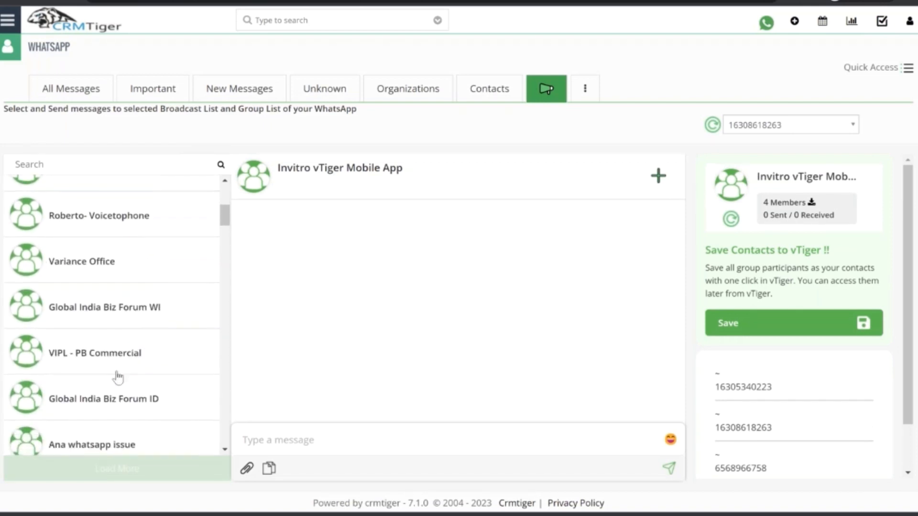
{"action": "scroll", "coordinate": [119, 296], "scroll_direction": "up", "scroll_amount": 6}
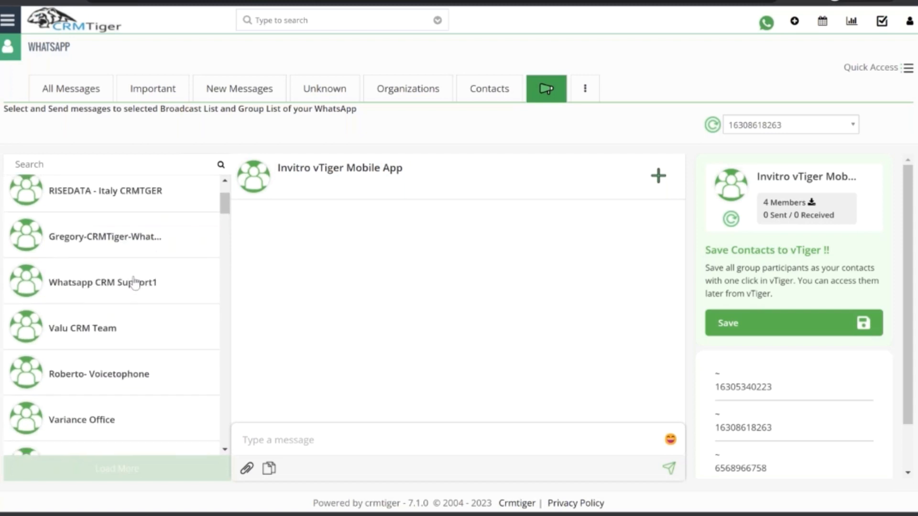
{"action": "scroll", "coordinate": [138, 306], "scroll_direction": "up", "scroll_amount": 2}
{"action": "scroll", "coordinate": [143, 322], "scroll_direction": "down", "scroll_amount": 9}
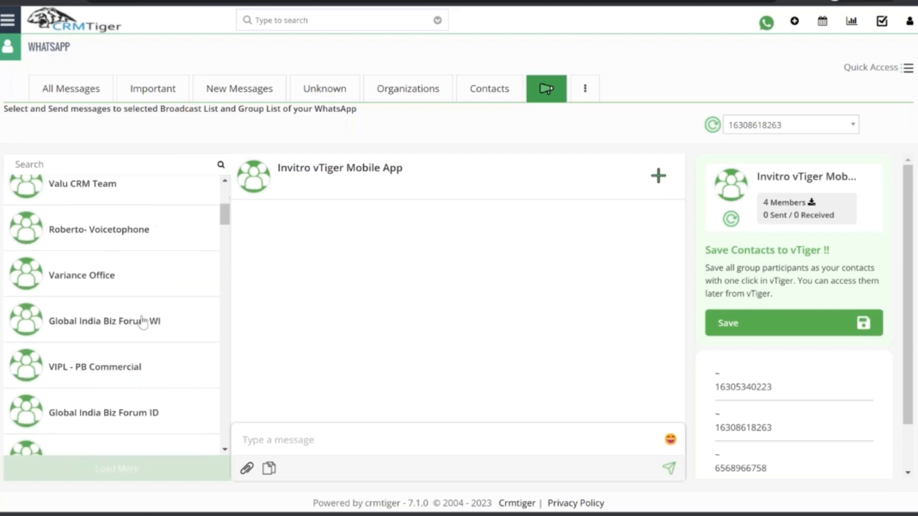
{"action": "scroll", "coordinate": [144, 322], "scroll_direction": "down", "scroll_amount": 9}
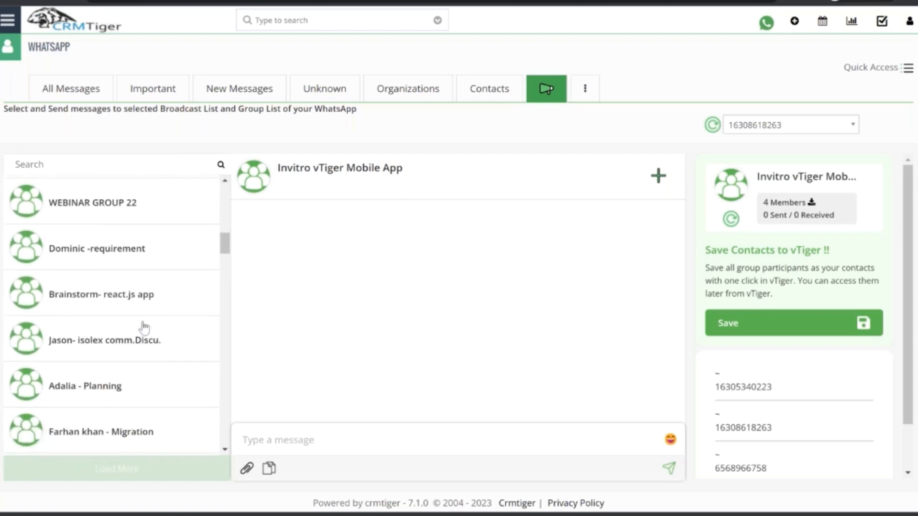
Open the AWS Server group and look through its participants.
{"action": "scroll", "coordinate": [138, 315], "scroll_direction": "up", "scroll_amount": 1}
{"action": "left_click", "coordinate": [101, 229]}
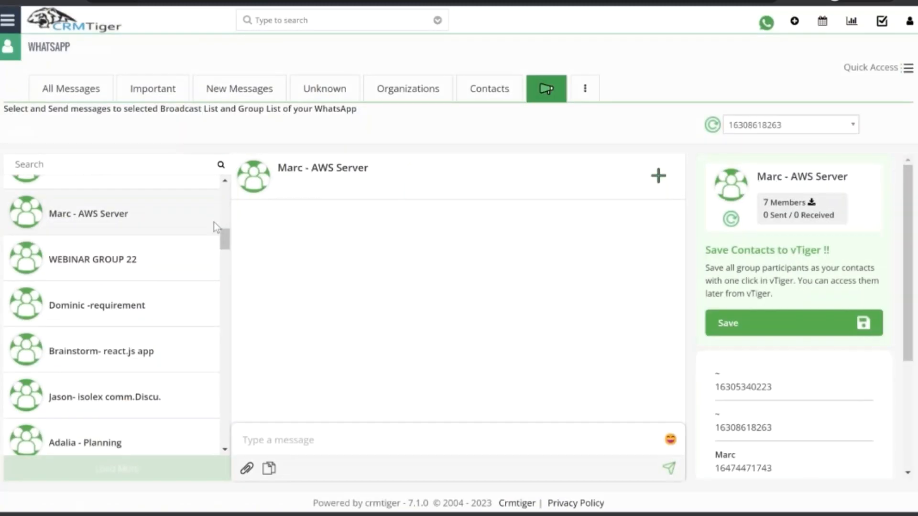
{"action": "scroll", "coordinate": [794, 315], "scroll_direction": "down", "scroll_amount": 4}
{"action": "scroll", "coordinate": [808, 369], "scroll_direction": "up", "scroll_amount": 4}
{"action": "scroll", "coordinate": [808, 369], "scroll_direction": "down", "scroll_amount": 3}
{"action": "scroll", "coordinate": [795, 332], "scroll_direction": "up", "scroll_amount": 3}
Save the group's participants to vTiger as Leads, copying the name to Last Name and the WhatsApp number to Mobile Phone.
{"action": "left_click", "coordinate": [843, 324]}
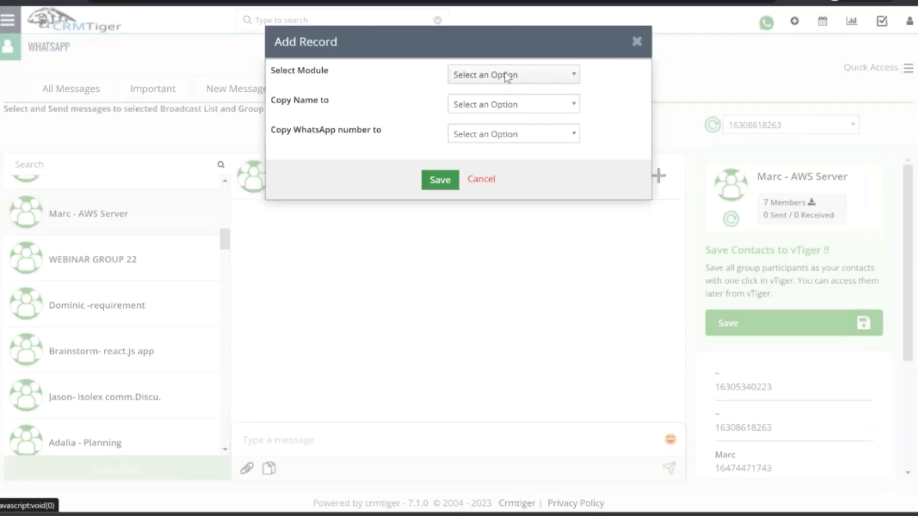
{"action": "left_click", "coordinate": [507, 76]}
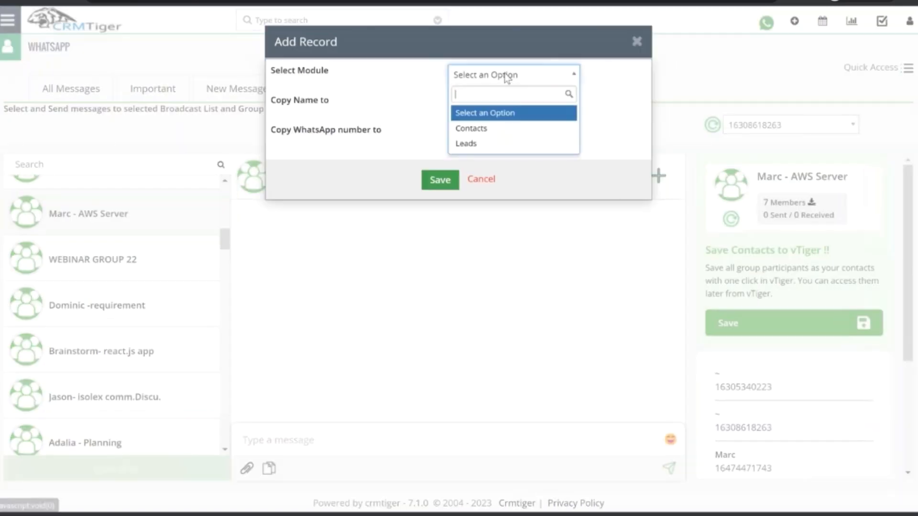
{"action": "left_click", "coordinate": [474, 144]}
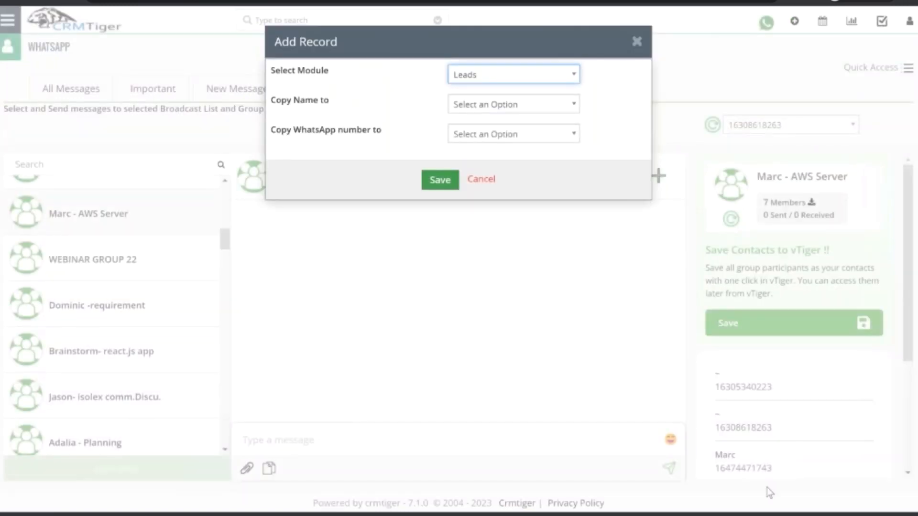
{"action": "left_click", "coordinate": [487, 109]}
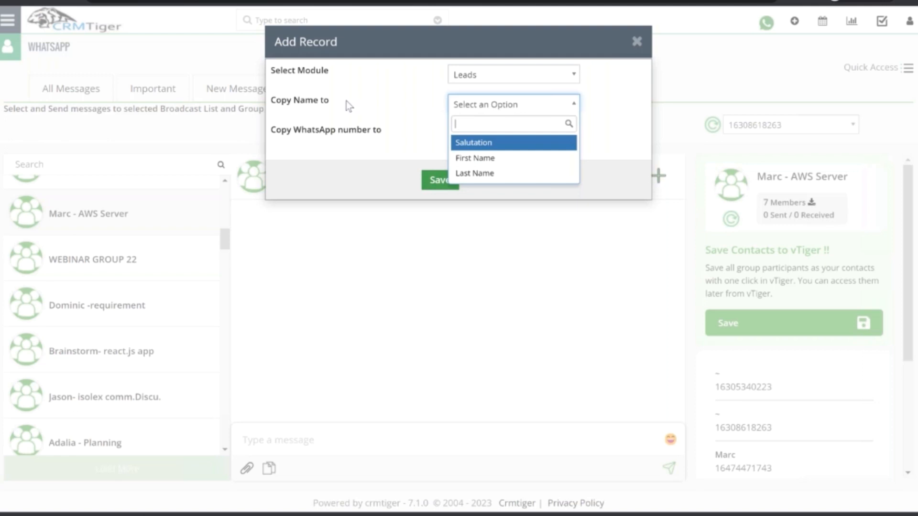
{"action": "left_click", "coordinate": [497, 173]}
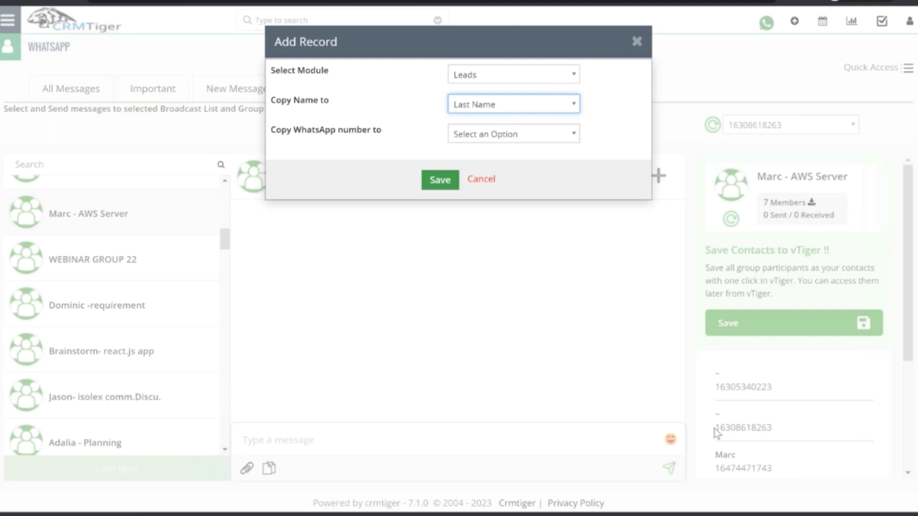
{"action": "left_click", "coordinate": [481, 139]}
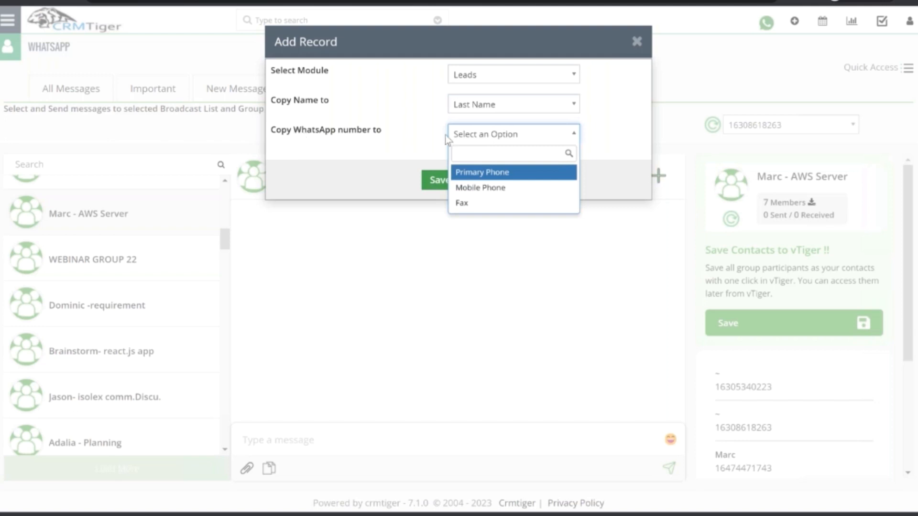
{"action": "left_click", "coordinate": [480, 187]}
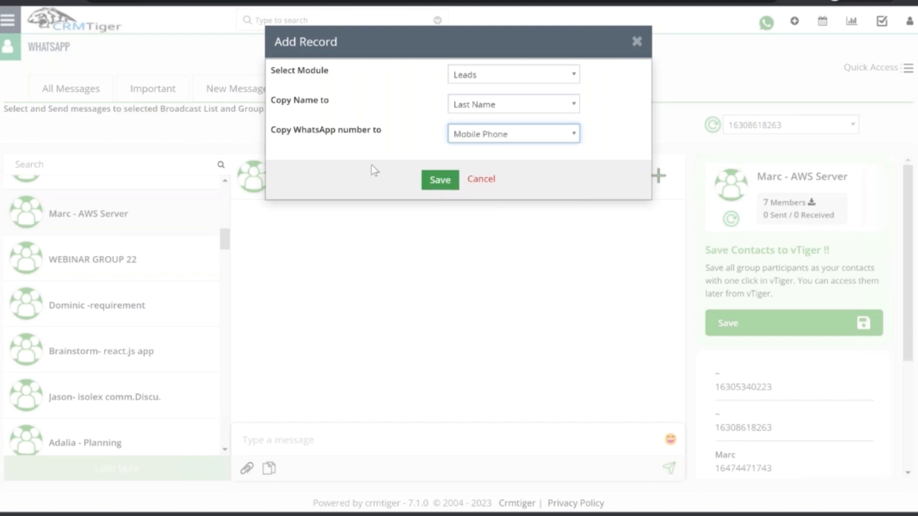
{"action": "left_click", "coordinate": [440, 180]}
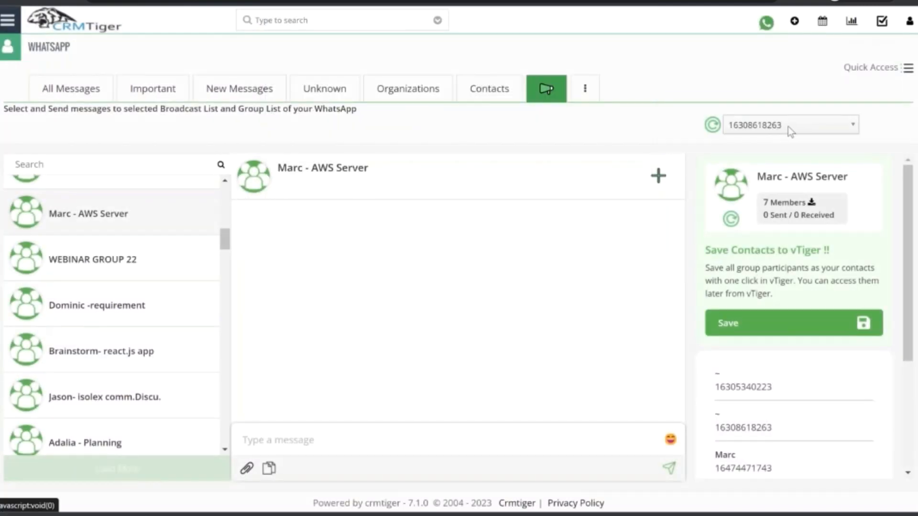
Reload the AWS Server group and examine the record links beside its saved participants.
{"action": "left_click", "coordinate": [139, 223]}
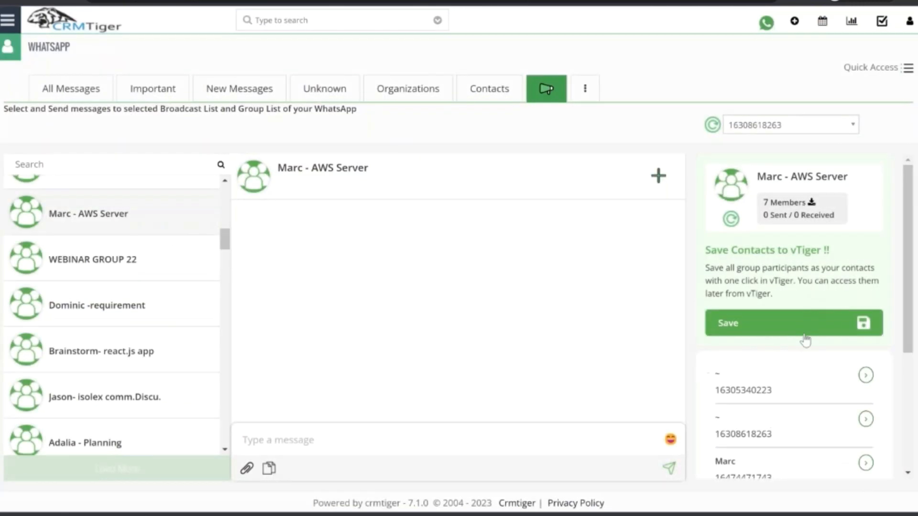
{"action": "scroll", "coordinate": [809, 339], "scroll_direction": "down", "scroll_amount": 4}
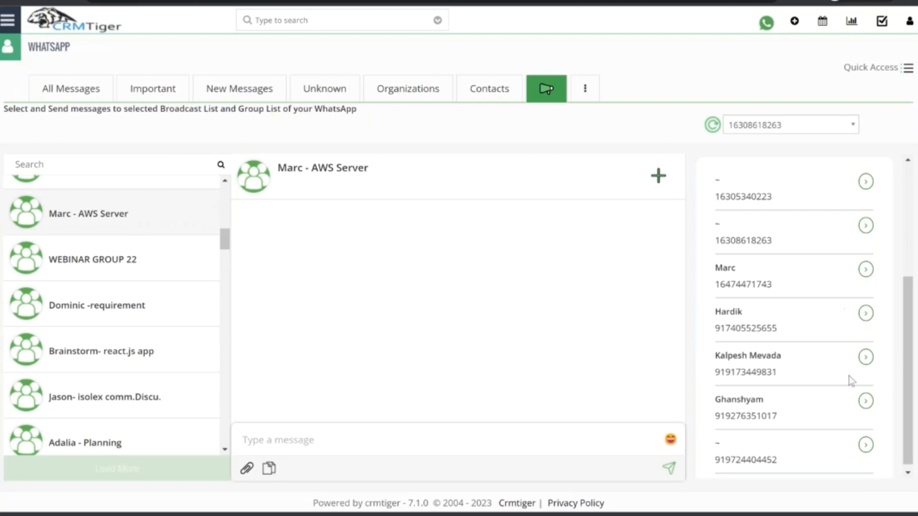
{"action": "scroll", "coordinate": [834, 335], "scroll_direction": "up", "scroll_amount": 1}
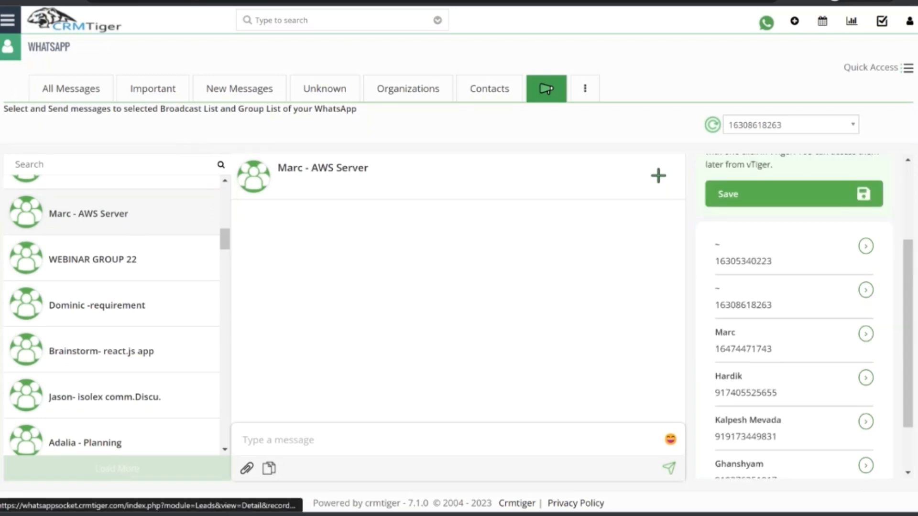
Open the lead record of the third participant in the group and look through its details.
{"action": "left_click", "coordinate": [866, 334]}
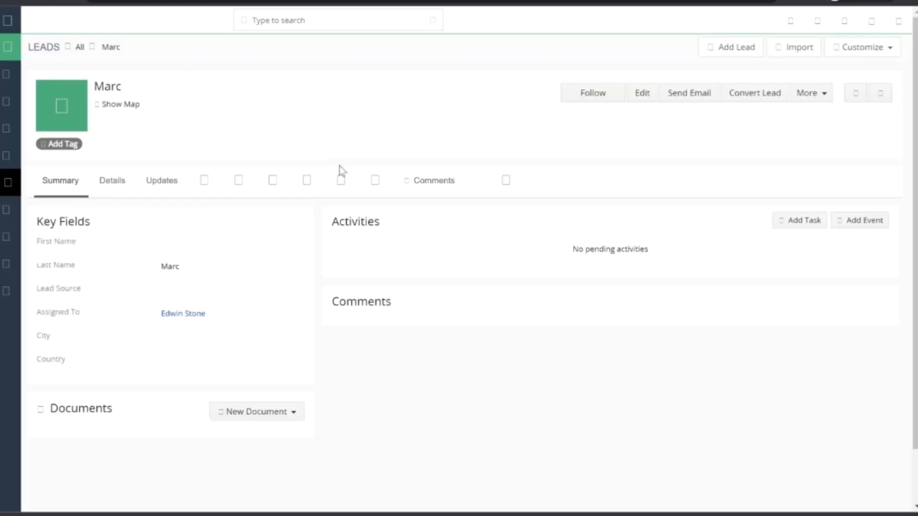
{"action": "left_click", "coordinate": [120, 181]}
{"action": "scroll", "coordinate": [360, 242], "scroll_direction": "down", "scroll_amount": 1}
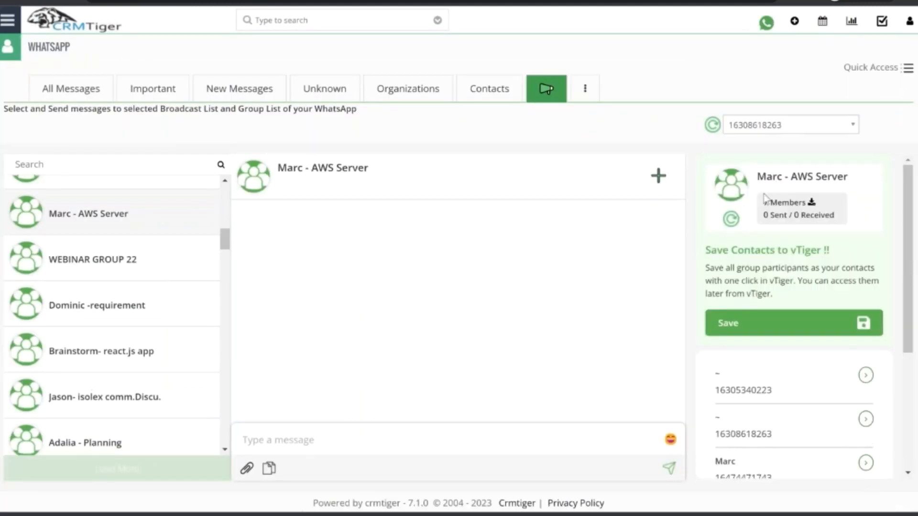
Examine the AWS Server group's details, its option to save contacts to vTiger and its full participant list.
{"action": "left_click_drag", "start_coordinate": [762, 176], "coordinate": [808, 176]}
{"action": "scroll", "coordinate": [803, 335], "scroll_direction": "down", "scroll_amount": 4}
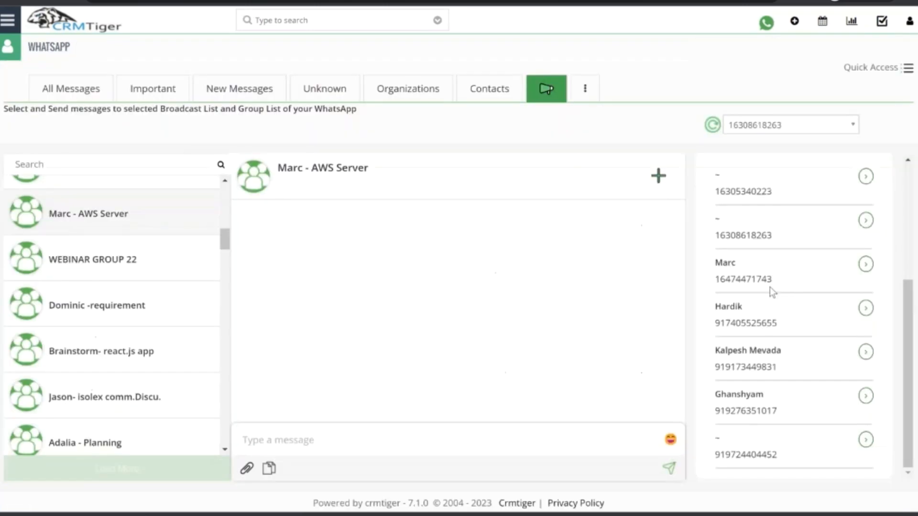
{"action": "scroll", "coordinate": [770, 287], "scroll_direction": "up", "scroll_amount": 4}
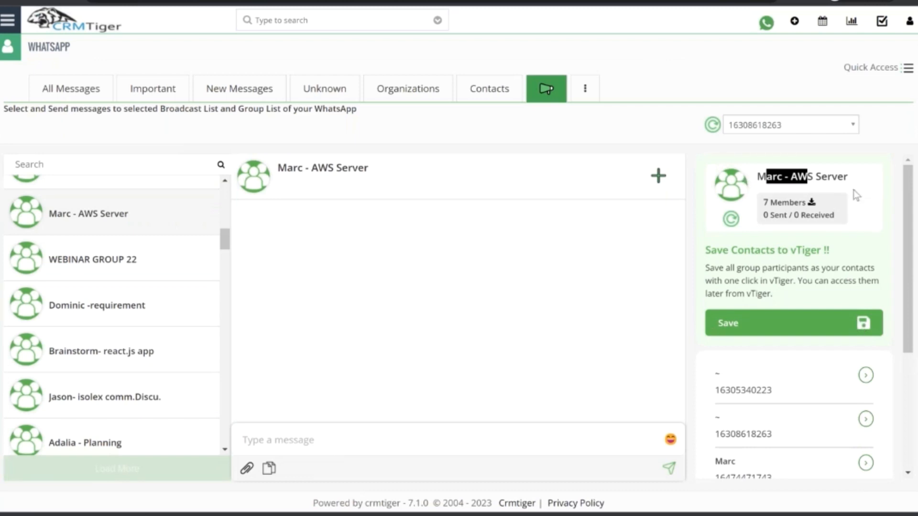
{"action": "left_click", "coordinate": [870, 190]}
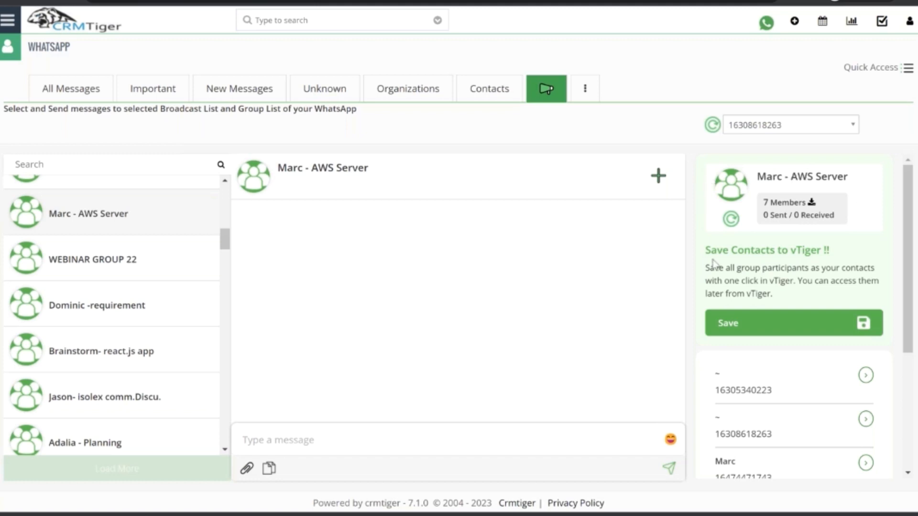
{"action": "scroll", "coordinate": [795, 250], "scroll_direction": "down", "scroll_amount": 2}
{"action": "scroll", "coordinate": [813, 269], "scroll_direction": "down", "scroll_amount": 4}
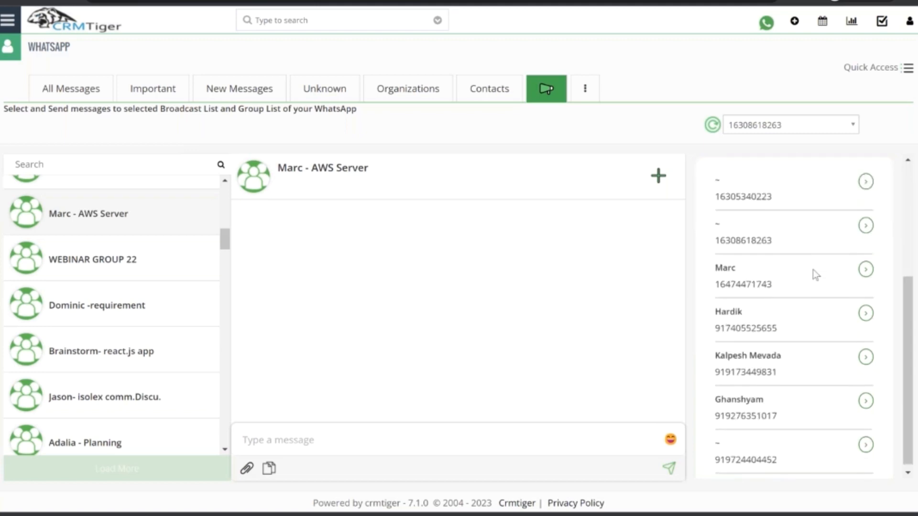
{"action": "scroll", "coordinate": [820, 428], "scroll_direction": "up", "scroll_amount": 6}
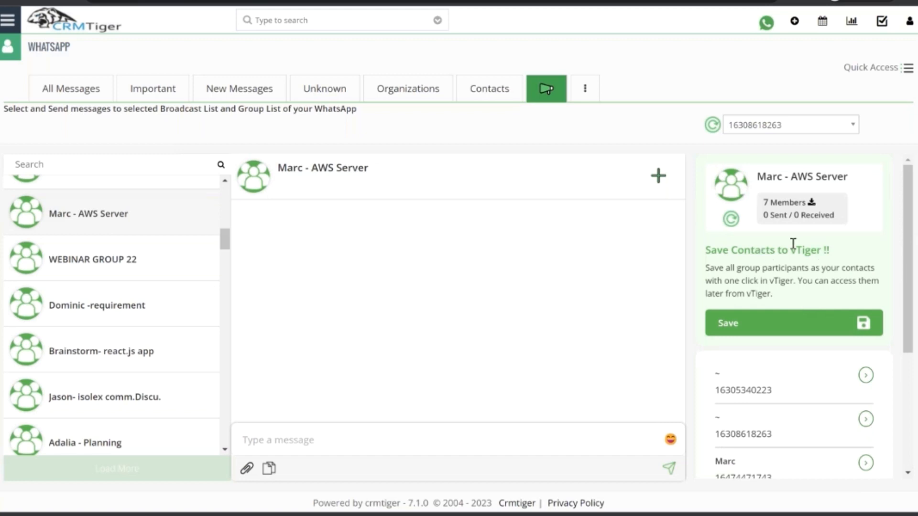
{"action": "scroll", "coordinate": [843, 282], "scroll_direction": "down", "scroll_amount": 4}
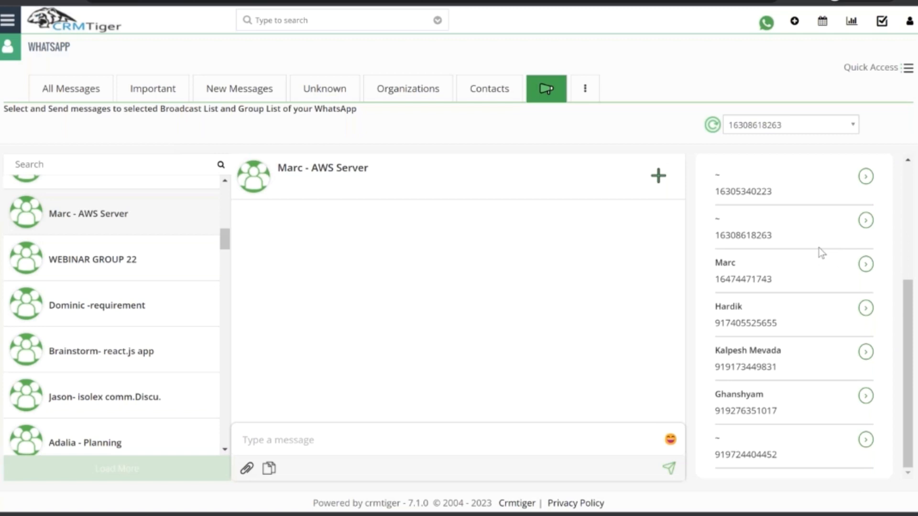
{"action": "scroll", "coordinate": [813, 240], "scroll_direction": "up", "scroll_amount": 3}
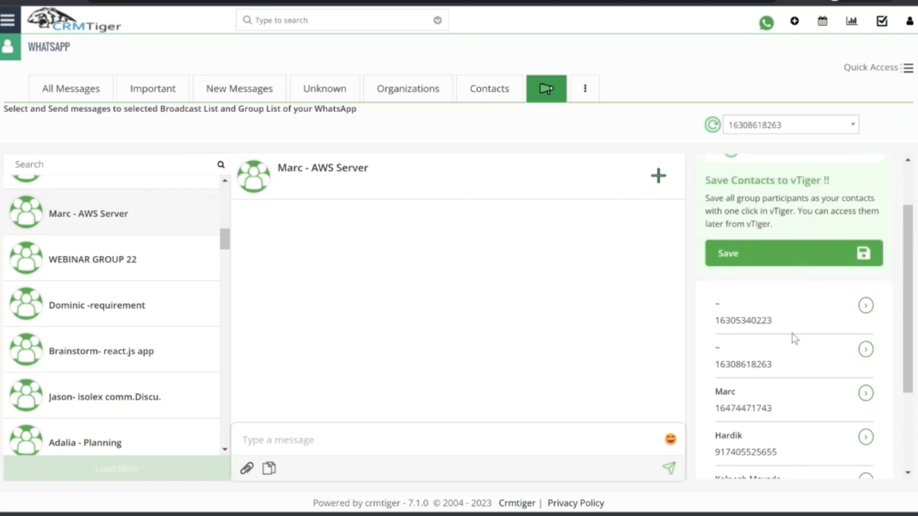
{"action": "scroll", "coordinate": [770, 380], "scroll_direction": "down", "scroll_amount": 3}
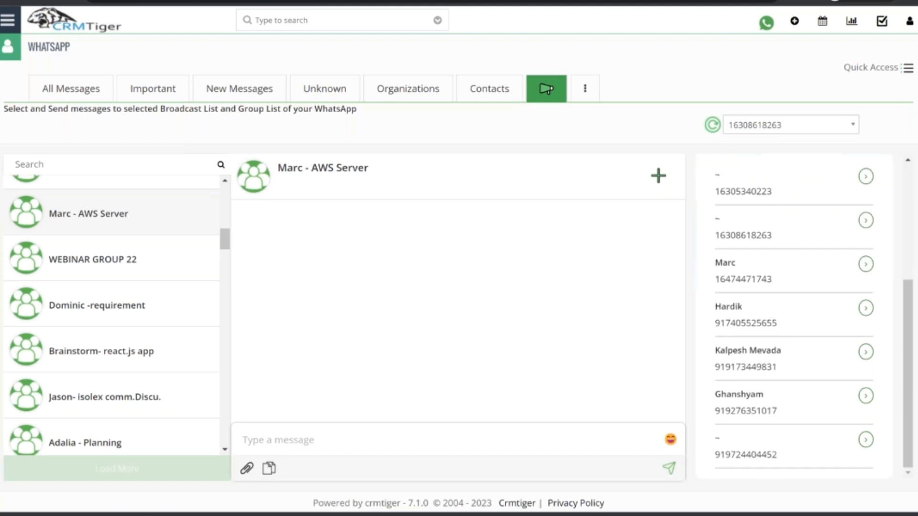
{"action": "scroll", "coordinate": [794, 316], "scroll_direction": "up", "scroll_amount": 3}
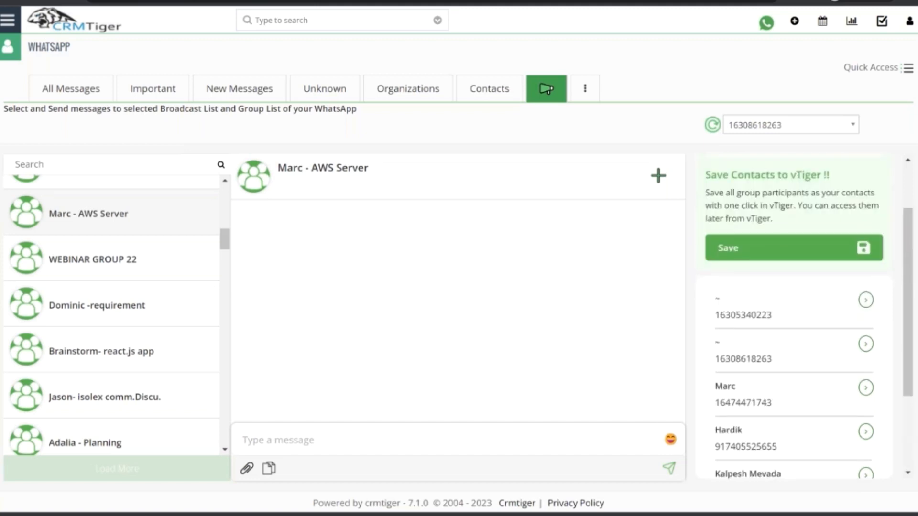
Check which WhatsApp numbers can be selected for the broadcast and group lists.
{"action": "left_click", "coordinate": [775, 129]}
{"action": "left_click", "coordinate": [654, 101]}
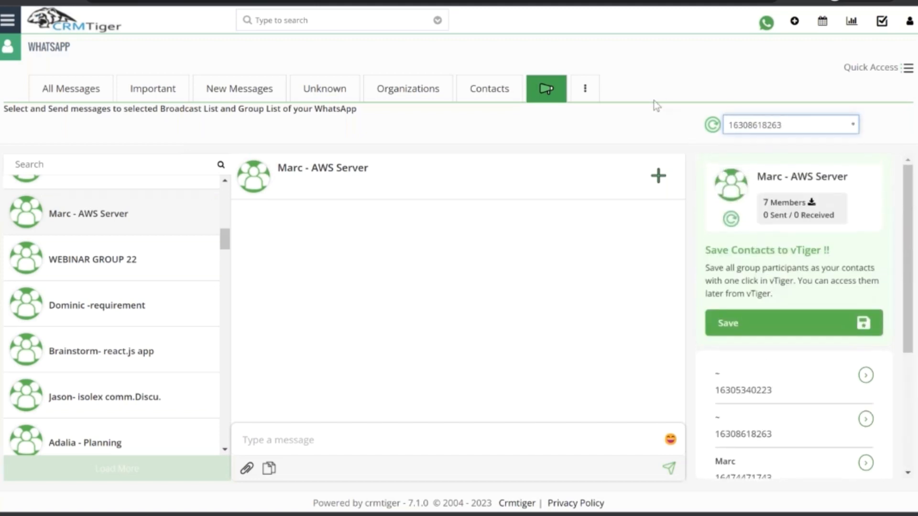
{"action": "left_click", "coordinate": [764, 125]}
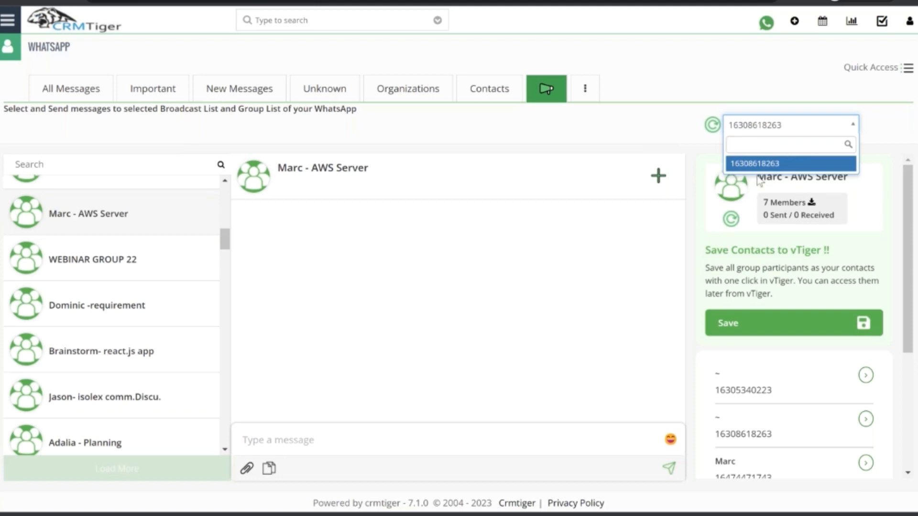
{"action": "left_click", "coordinate": [765, 252]}
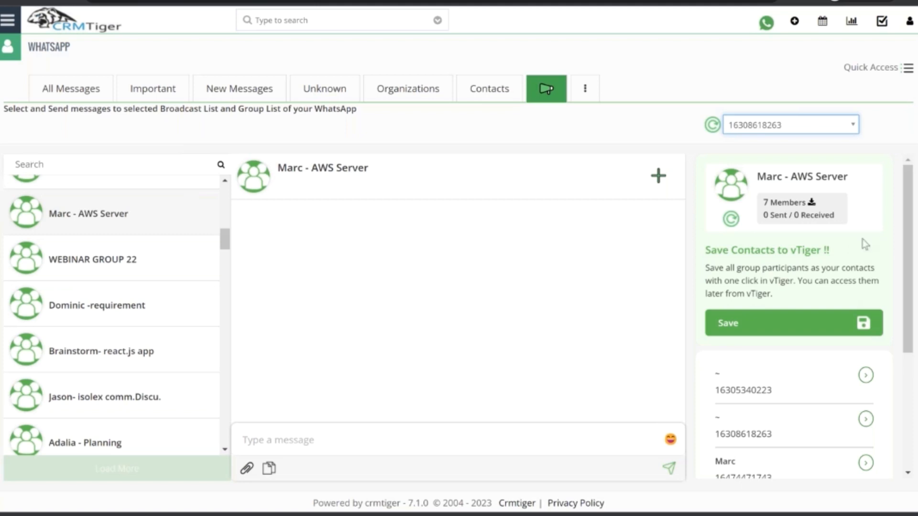
View the WhatsApp messages of Leads, and show all notifications from the WhatsApp notification list.
{"action": "scroll", "coordinate": [812, 340], "scroll_direction": "down", "scroll_amount": 3}
{"action": "scroll", "coordinate": [812, 340], "scroll_direction": "up", "scroll_amount": 4}
{"action": "left_click", "coordinate": [664, 58]}
{"action": "left_click", "coordinate": [584, 89]}
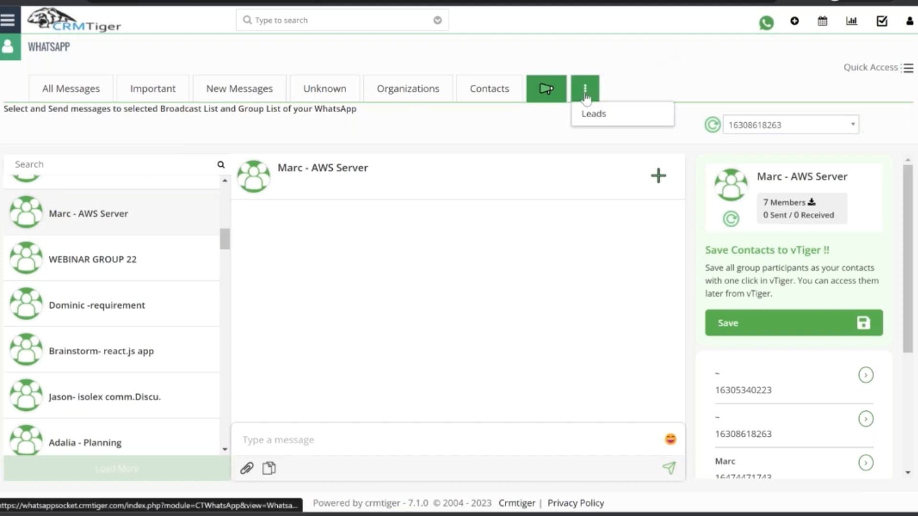
{"action": "left_click", "coordinate": [593, 113]}
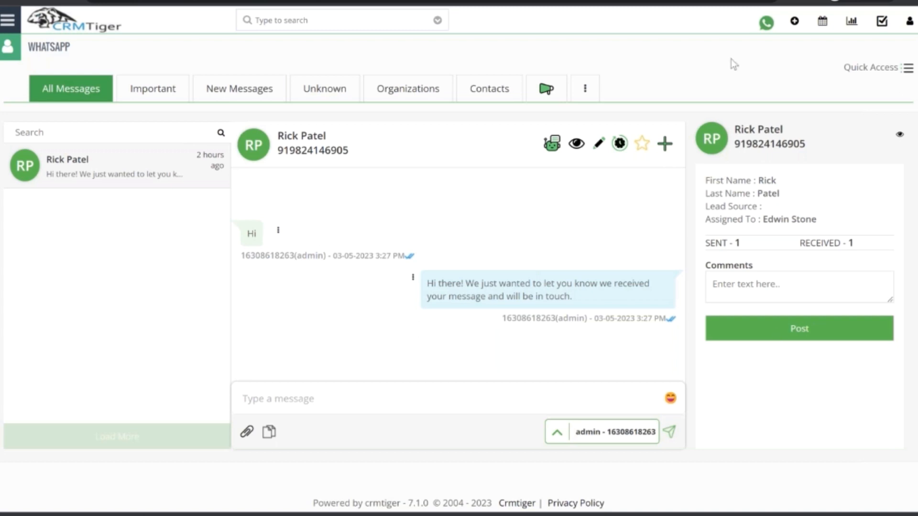
{"action": "left_click", "coordinate": [767, 26]}
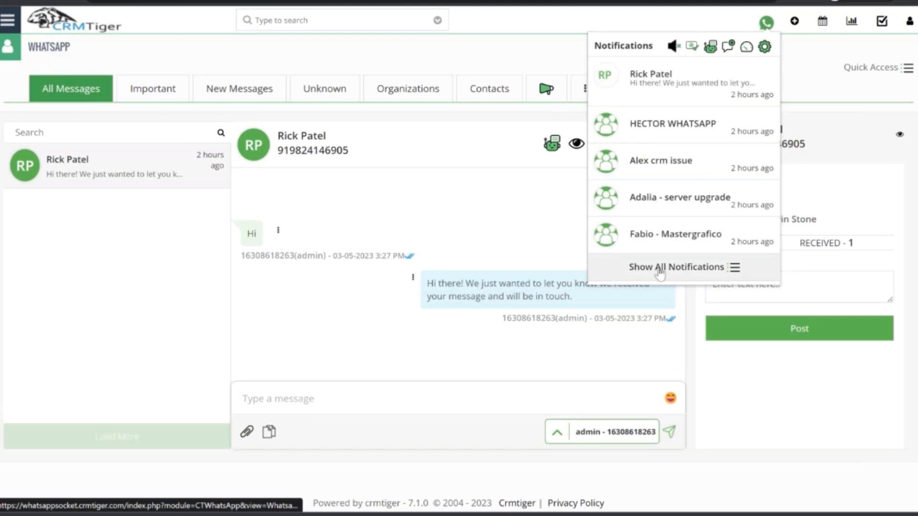
{"action": "left_click", "coordinate": [660, 269]}
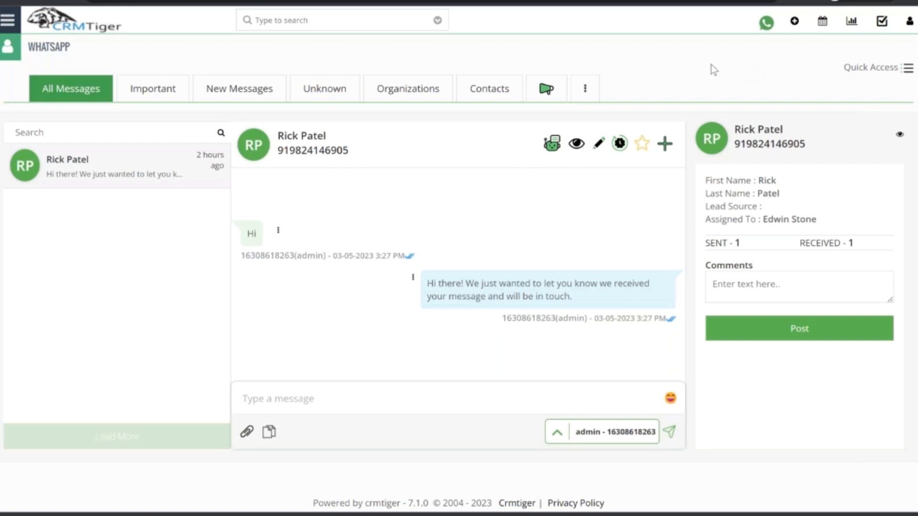
Open the WhatsApp Configuration settings and examine the Mass Message Configuration, especially the users allowed mass messages access.
{"action": "left_click", "coordinate": [766, 25]}
{"action": "left_click", "coordinate": [764, 50]}
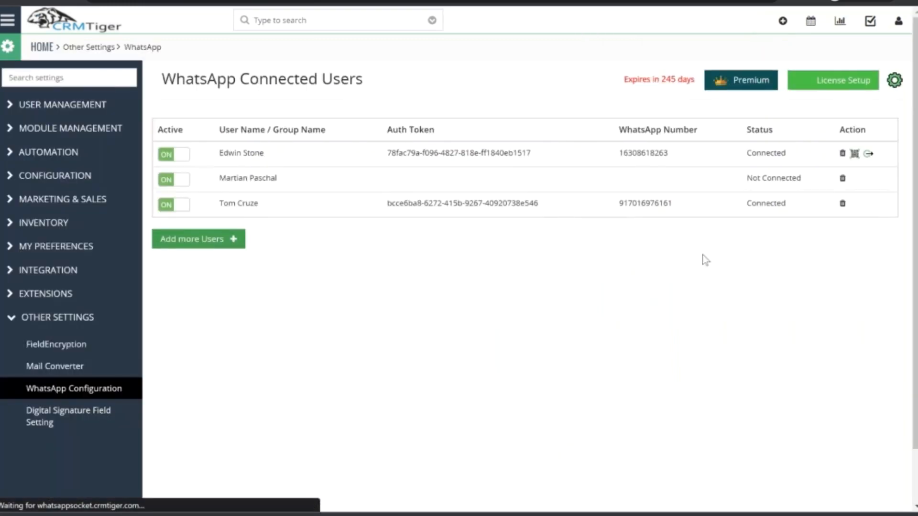
{"action": "left_click", "coordinate": [898, 82]}
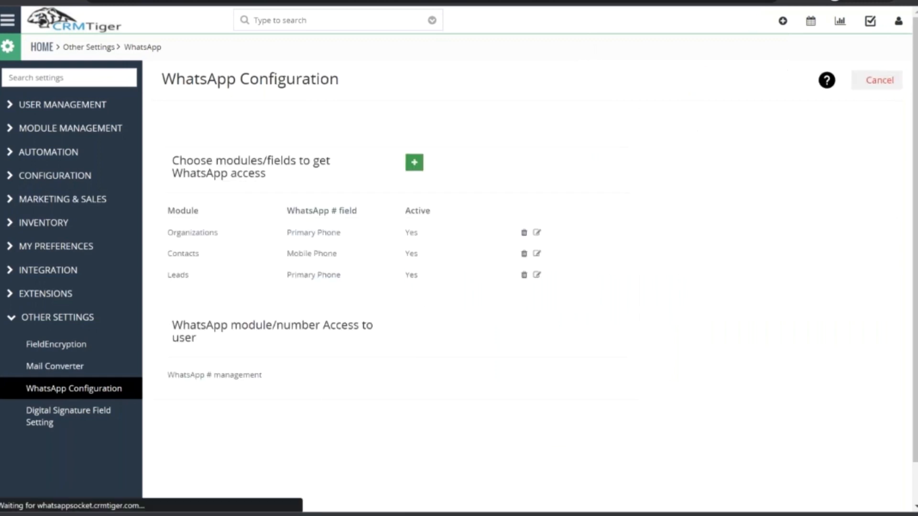
{"action": "scroll", "coordinate": [675, 274], "scroll_direction": "down", "scroll_amount": 15}
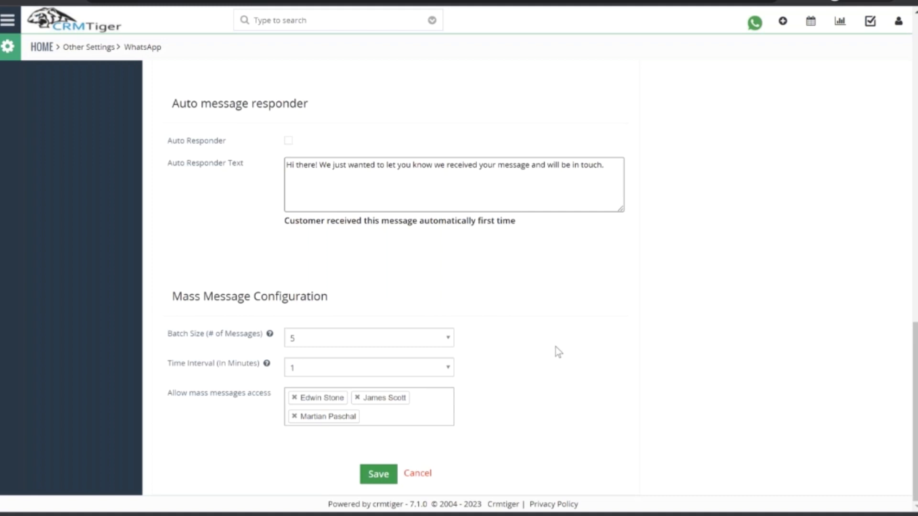
{"action": "left_click_drag", "start_coordinate": [174, 393], "coordinate": [297, 400]}
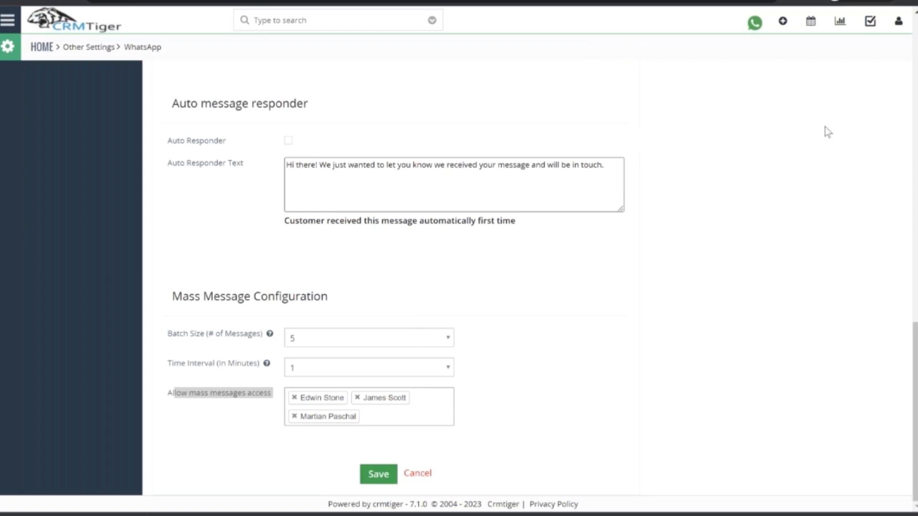
Leave the configuration page and show all WhatsApp notifications in the message view.
{"action": "left_click", "coordinate": [809, 101]}
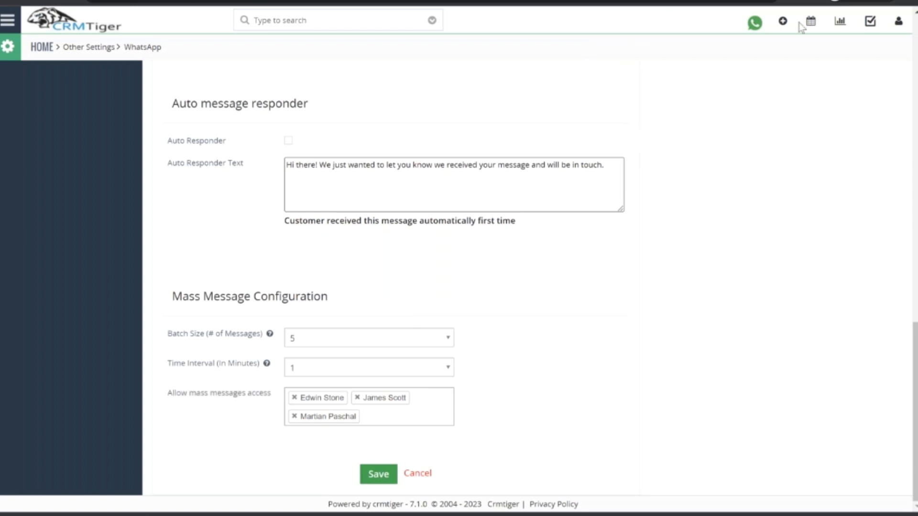
{"action": "left_click", "coordinate": [755, 24]}
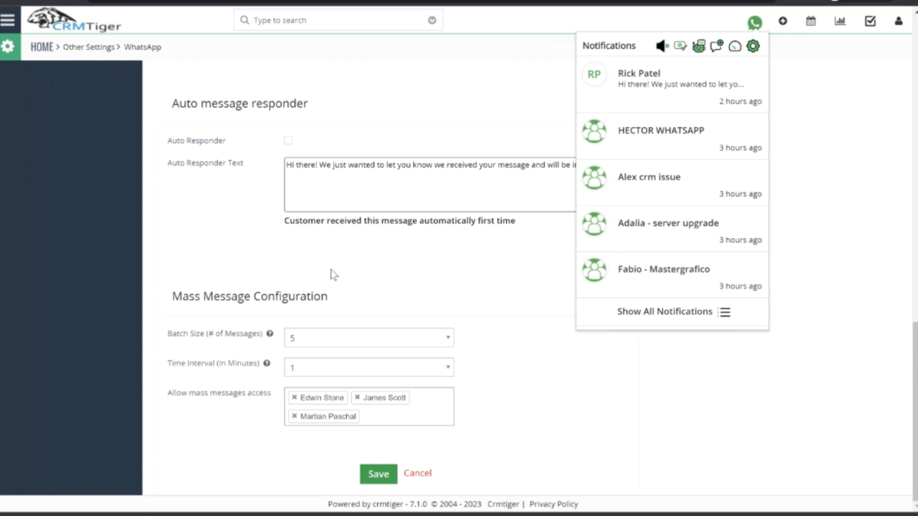
{"action": "left_click", "coordinate": [89, 132]}
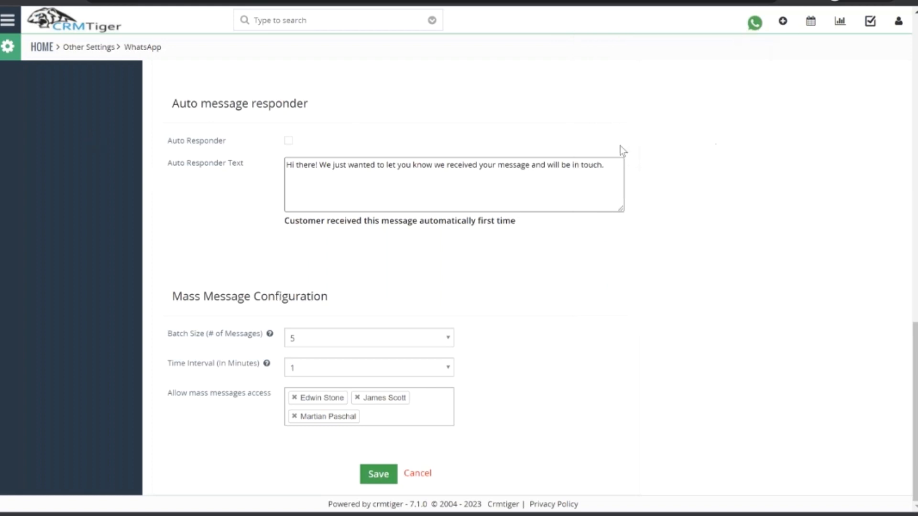
{"action": "scroll", "coordinate": [881, 233], "scroll_direction": "up", "scroll_amount": 1}
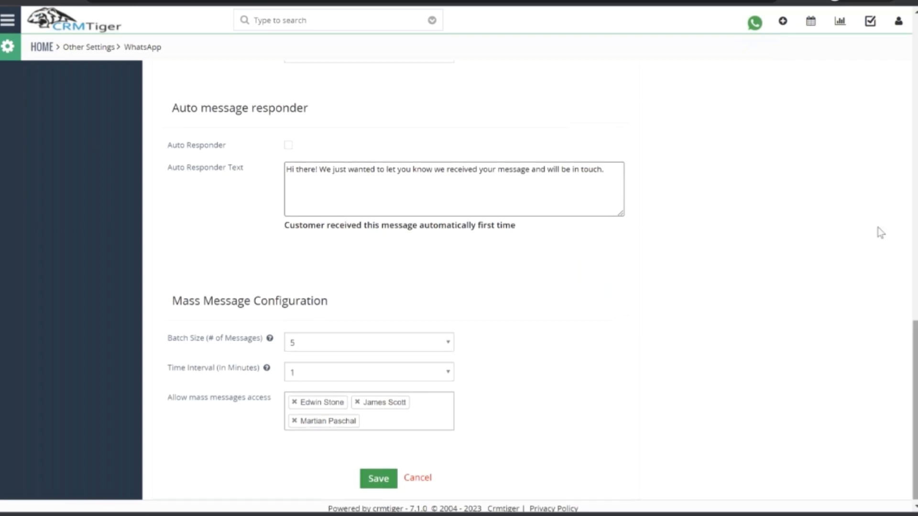
{"action": "left_click", "coordinate": [757, 25]}
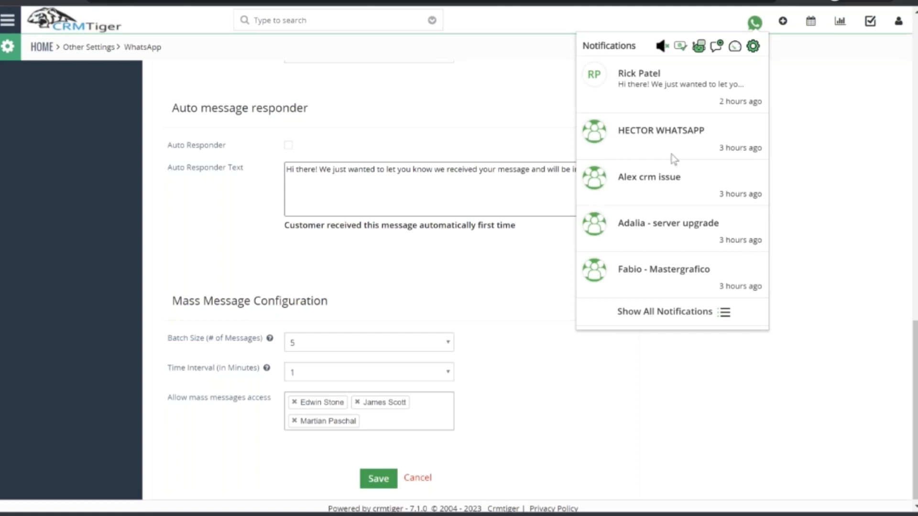
{"action": "left_click", "coordinate": [617, 312]}
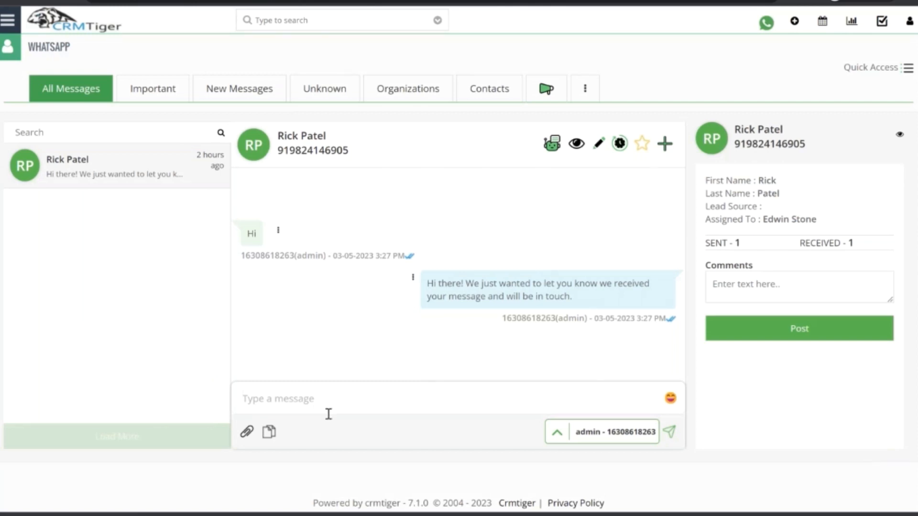
Look through the message templates offered in the lead's chat and check the Contacts messages before returning to All Messages.
{"action": "left_click", "coordinate": [269, 432]}
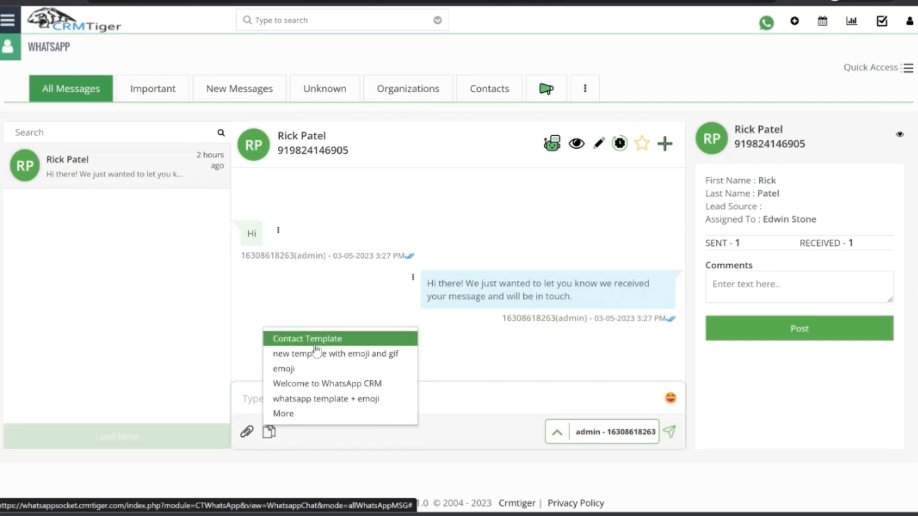
{"action": "left_click", "coordinate": [489, 92]}
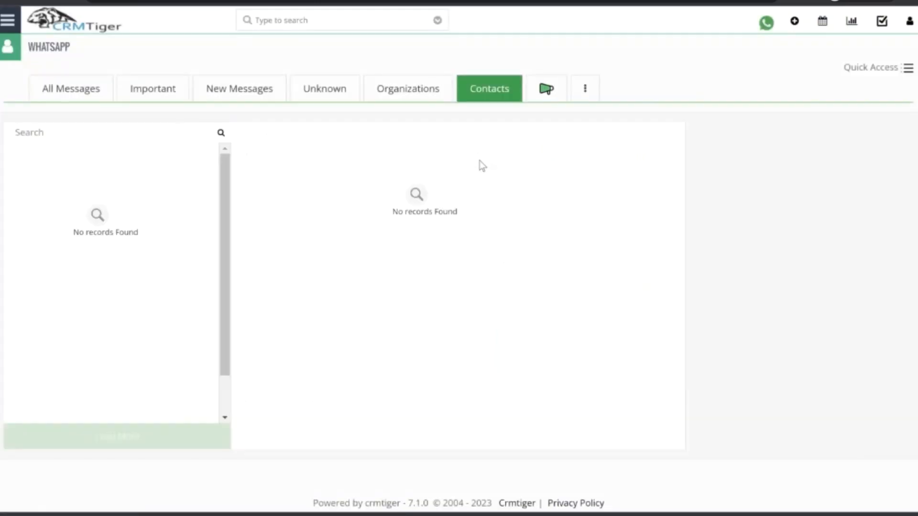
{"action": "left_click", "coordinate": [95, 94]}
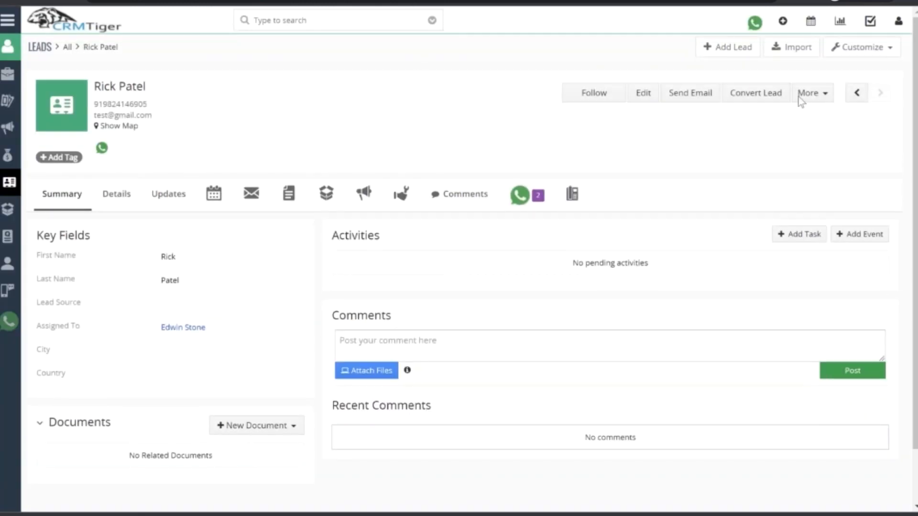
{"action": "left_click", "coordinate": [758, 93]}
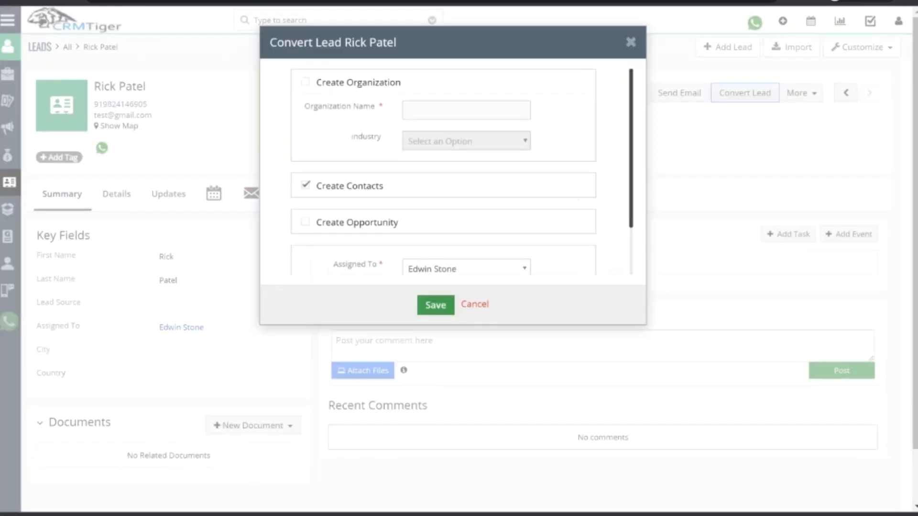
{"action": "scroll", "coordinate": [438, 202], "scroll_direction": "down", "scroll_amount": 1}
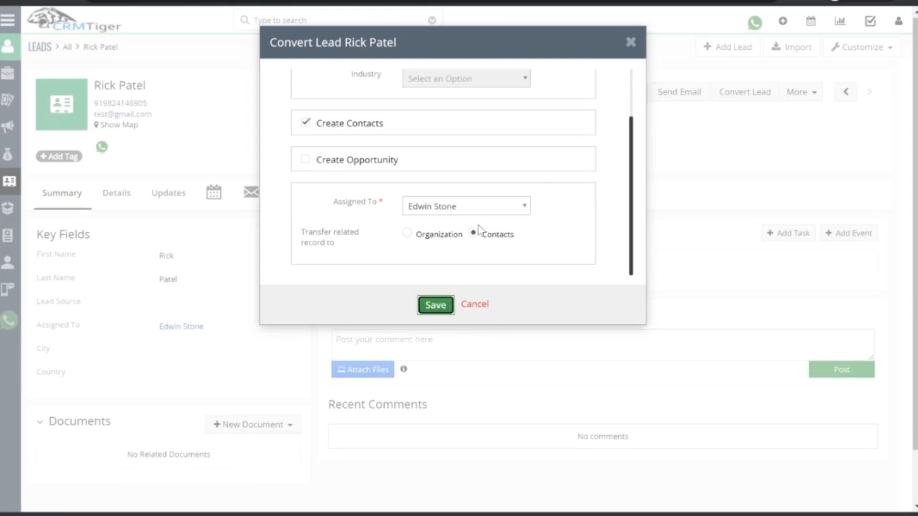
{"action": "scroll", "coordinate": [392, 196], "scroll_direction": "down", "scroll_amount": 1}
{"action": "left_click", "coordinate": [304, 158]}
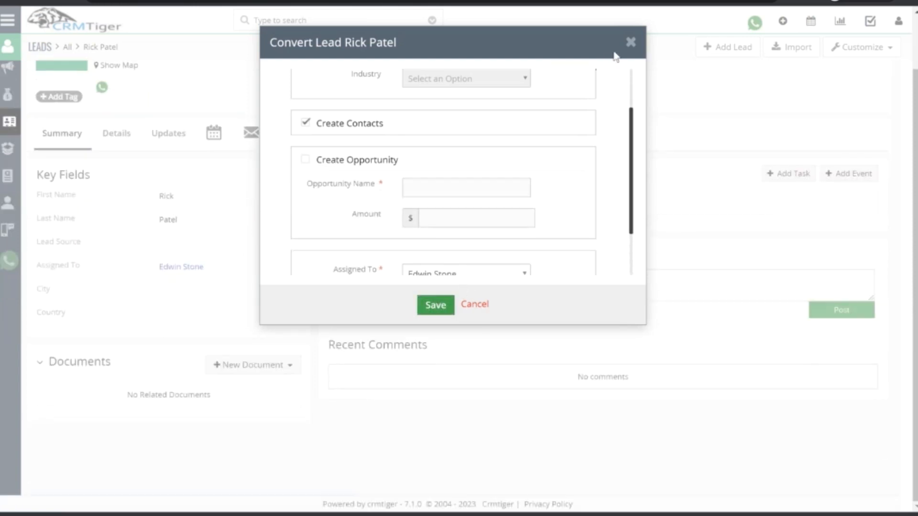
{"action": "left_click", "coordinate": [631, 43]}
Open the Contacts module of the Sales area.
{"action": "left_click", "coordinate": [14, 21]}
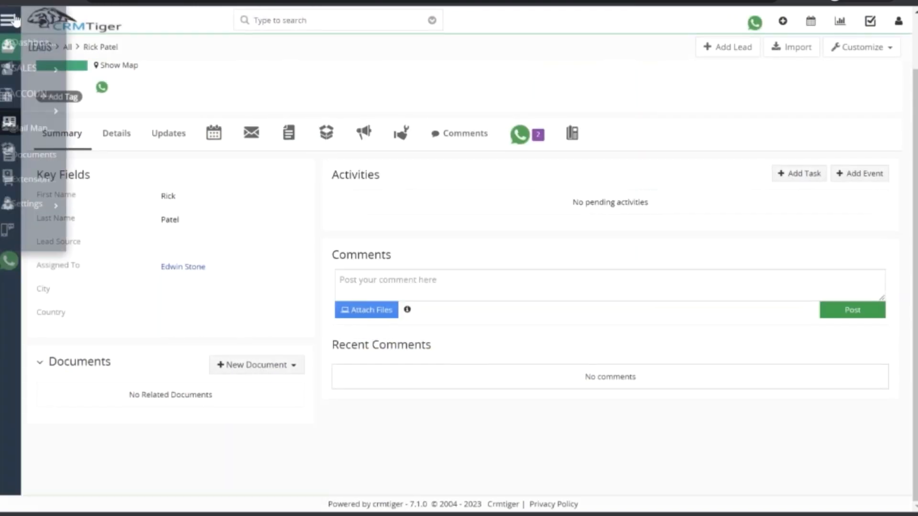
{"action": "mouse_move", "coordinate": [71, 75]}
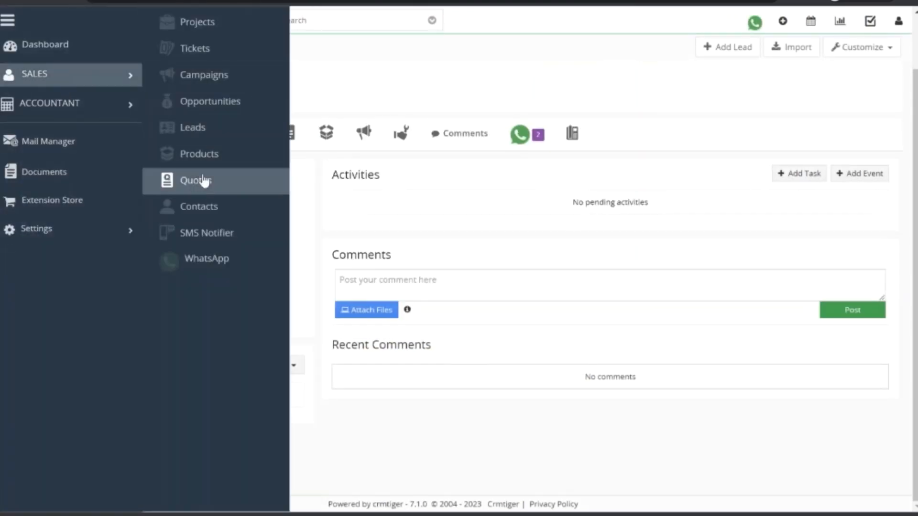
{"action": "left_click", "coordinate": [199, 207]}
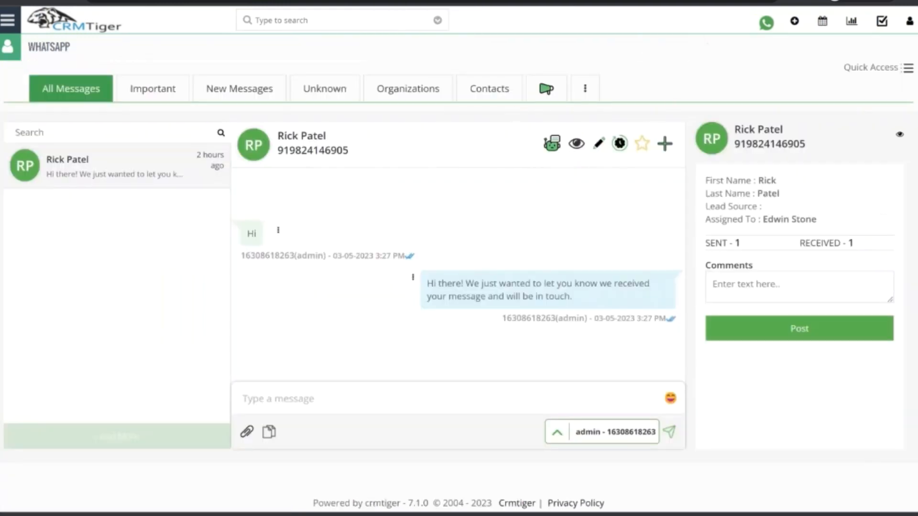
Open the WhatsApp Templates list from the messages page and start a new template record.
{"action": "left_click", "coordinate": [8, 22]}
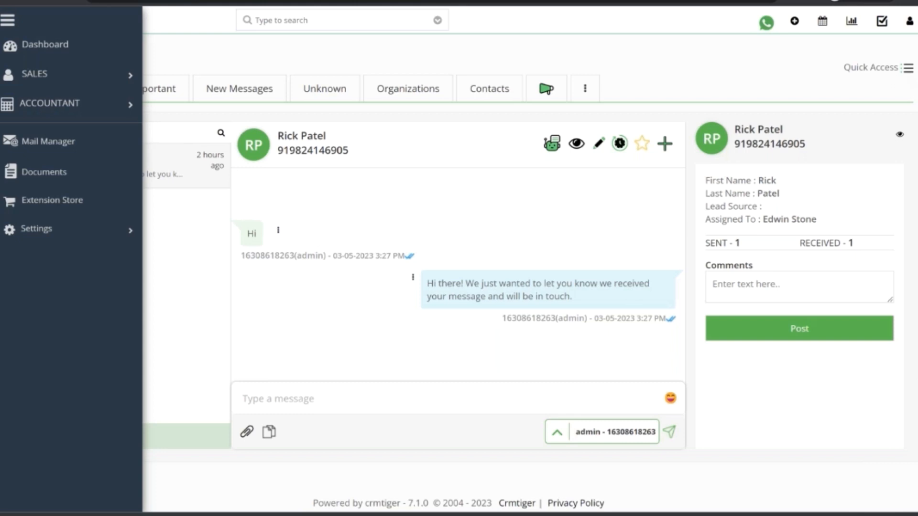
{"action": "left_click", "coordinate": [908, 69]}
{"action": "right_click", "coordinate": [791, 106]}
{"action": "left_click", "coordinate": [746, 122]}
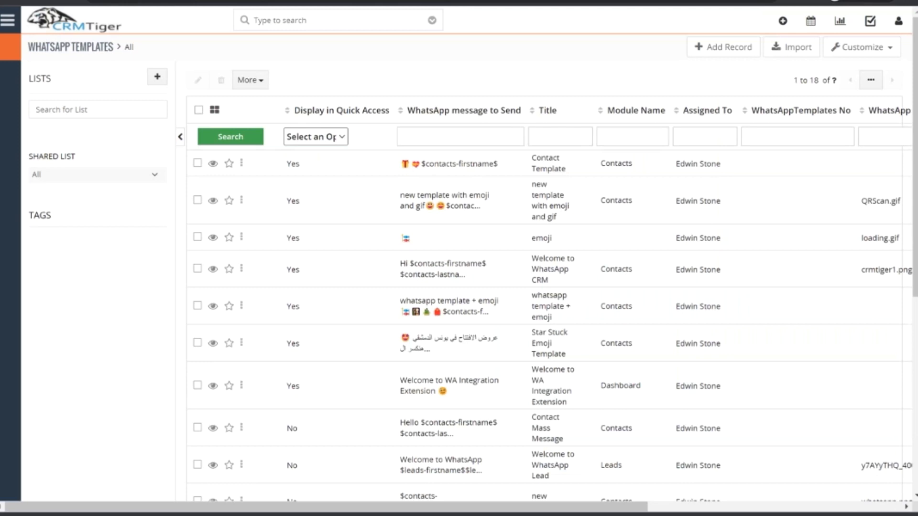
{"action": "left_click", "coordinate": [724, 49]}
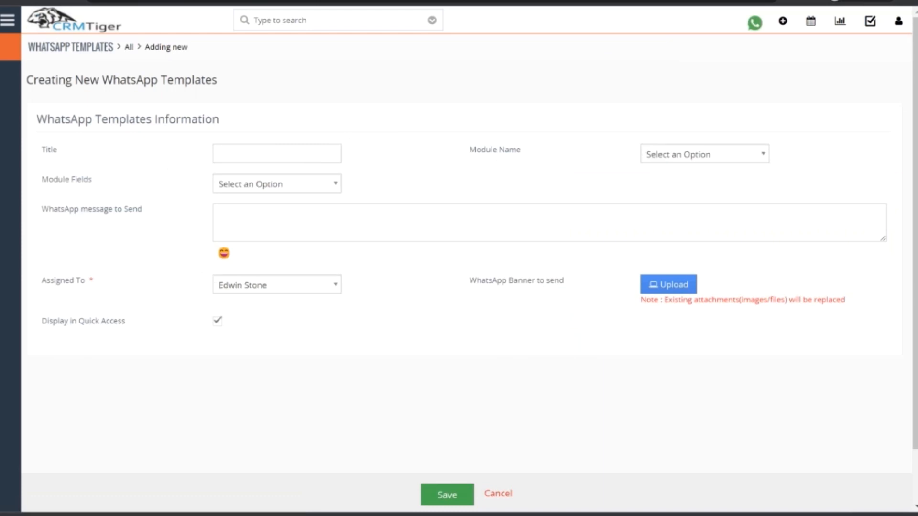
Title the new template "Lead Template" and set its module to Leads.
{"action": "type", "text": "Lead Template"}
{"action": "left_click", "coordinate": [673, 161]}
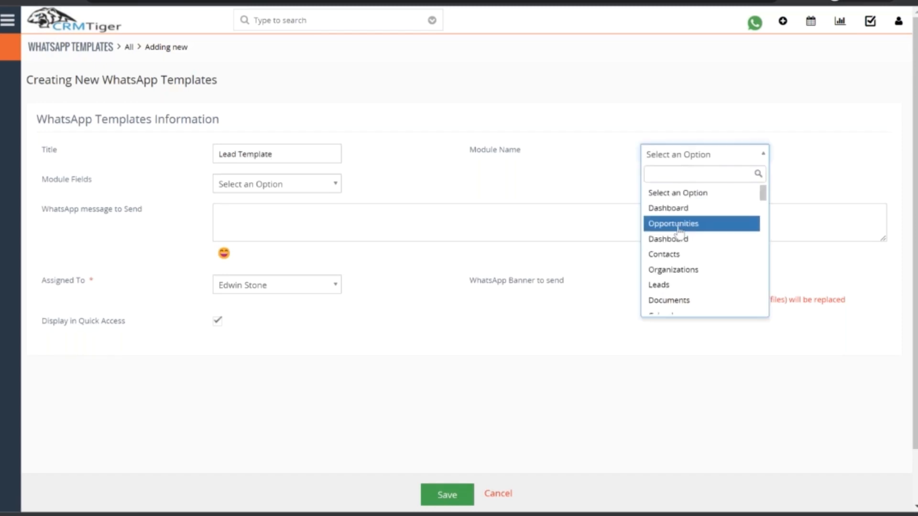
{"action": "type", "text": "le"}
{"action": "left_click", "coordinate": [668, 208]}
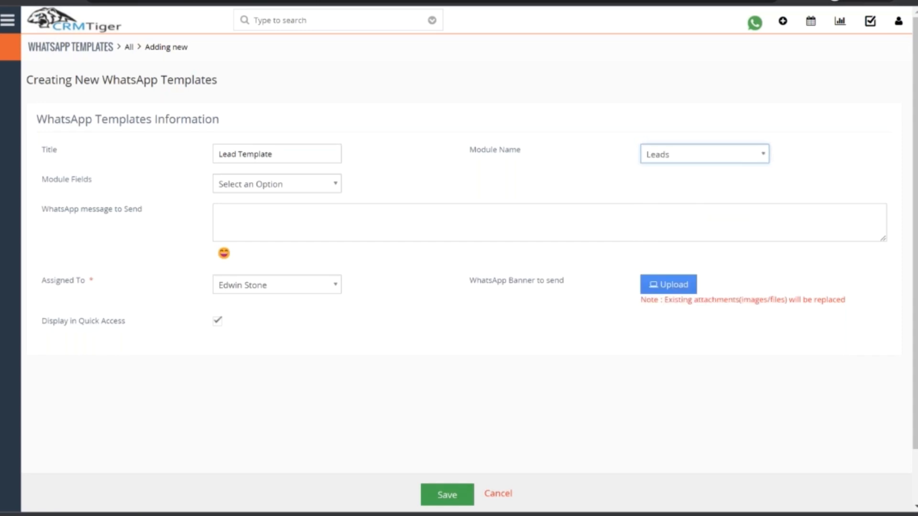
Insert the Leads:First Name field into the template's WhatsApp message and put "Hello" in front of it.
{"action": "left_click", "coordinate": [312, 185]}
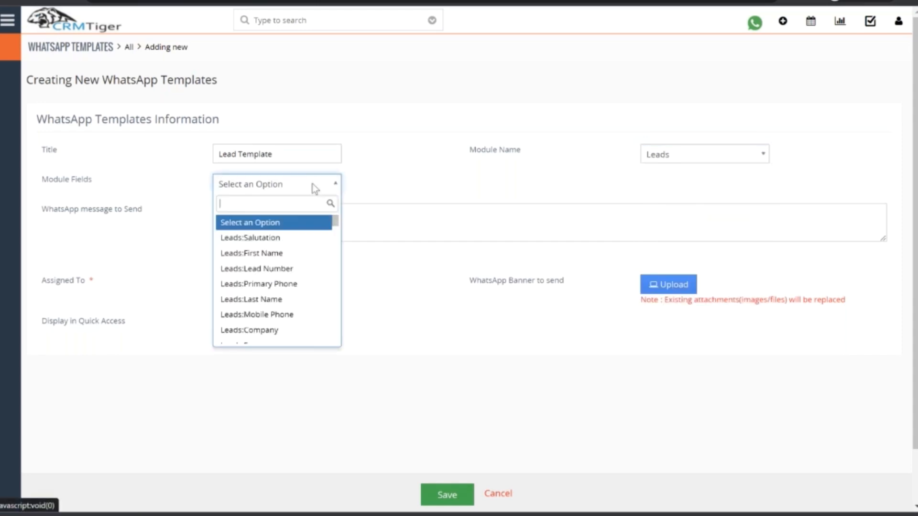
{"action": "left_click", "coordinate": [272, 253]}
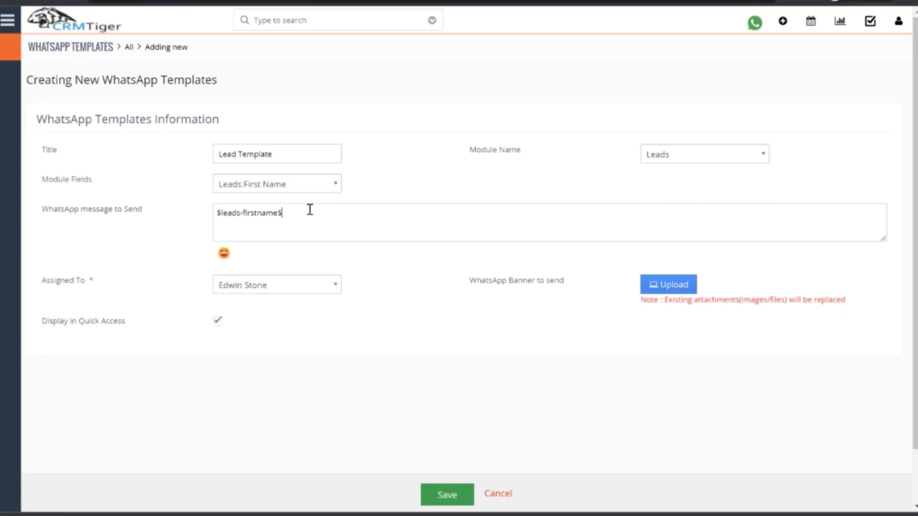
{"action": "key", "text": "Left"}
{"action": "key", "text": "Left"}
{"action": "key", "text": "Left"}
{"action": "key", "text": "Left"}
{"action": "key", "text": "Left"}
{"action": "key", "text": "Left"}
{"action": "key", "text": "Left"}
{"action": "key", "text": "Left"}
{"action": "key", "text": "Left"}
{"action": "key", "text": "Left"}
{"action": "key", "text": "Left"}
{"action": "key", "text": "Left"}
{"action": "key", "text": "Left"}
{"action": "key", "text": "Left"}
{"action": "key", "text": "Left"}
{"action": "key", "text": "Left"}
{"action": "key", "text": "Left"}
{"action": "type", "text": "Hello"}
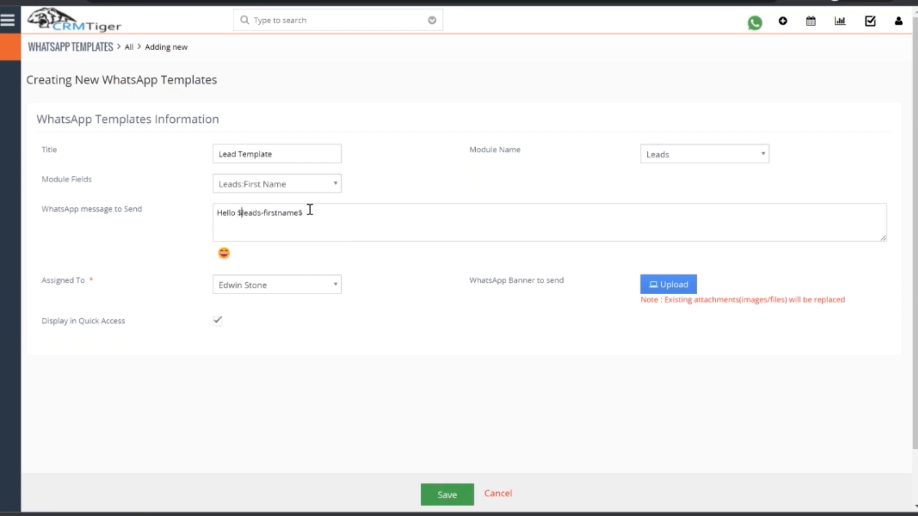
Add "How are you ?" after a blank line below the greeting and save the template.
{"action": "key", "text": "Right"}
{"action": "key", "text": "Right"}
{"action": "key", "text": "Right"}
{"action": "key", "text": "Right"}
{"action": "key", "text": "Right"}
{"action": "key", "text": "Right"}
{"action": "key", "text": "Right"}
{"action": "key", "text": "Right"}
{"action": "key", "text": "Right"}
{"action": "key", "text": "Right"}
{"action": "key", "text": "Right"}
{"action": "key", "text": "Right"}
{"action": "key", "text": "Right"}
{"action": "key", "text": "Right"}
{"action": "key", "text": "Right"}
{"action": "key", "text": "Right"}
{"action": "key", "text": "Return"}
{"action": "key", "text": "Return"}
{"action": "type", "text": "How are you ?"}
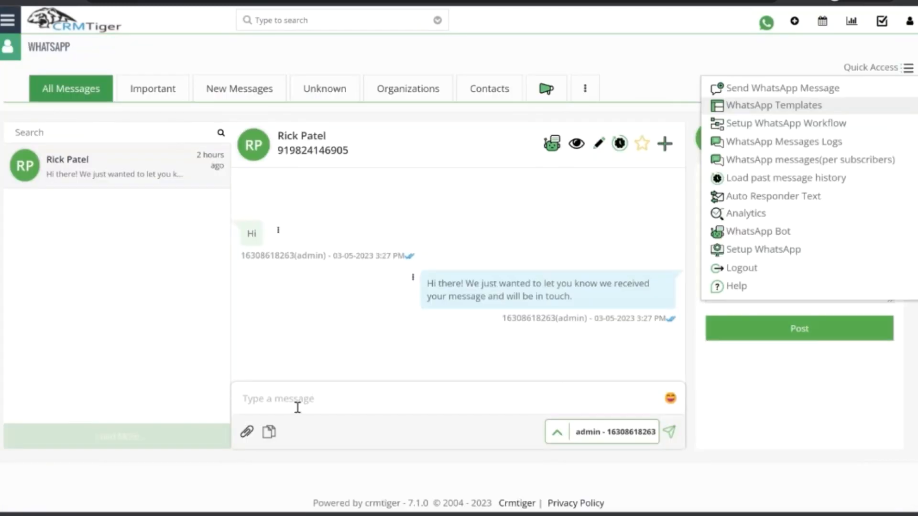
Return to All Messages, insert the "Lead Template" into the lead's chat and send the message.
{"action": "left_click", "coordinate": [148, 88]}
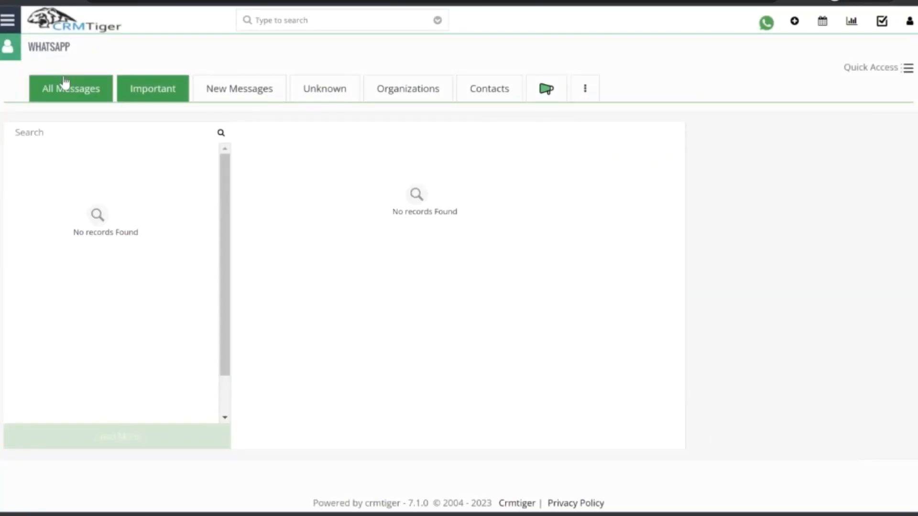
{"action": "left_click", "coordinate": [66, 82]}
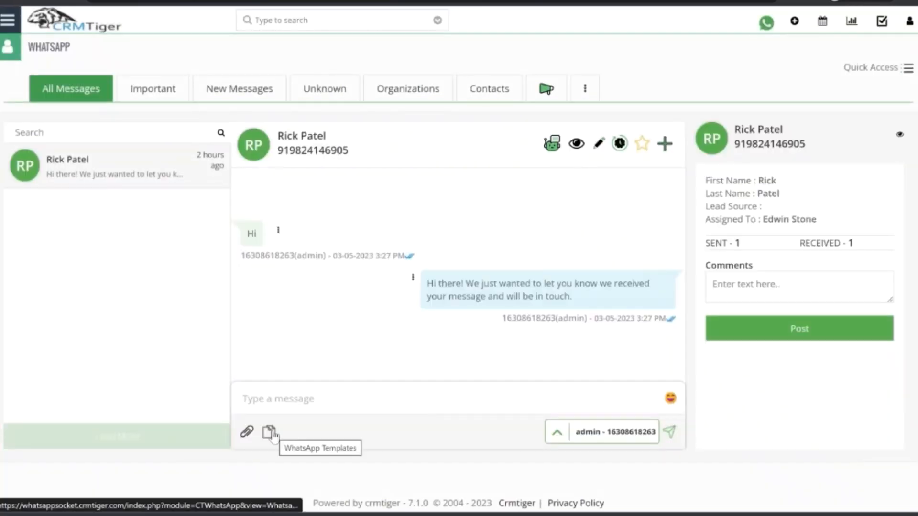
{"action": "left_click", "coordinate": [270, 433]}
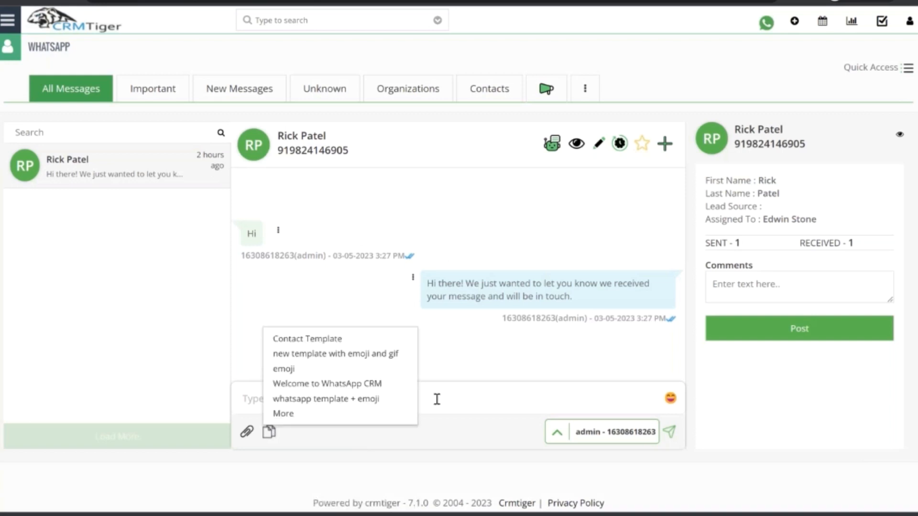
{"action": "left_click", "coordinate": [283, 414]}
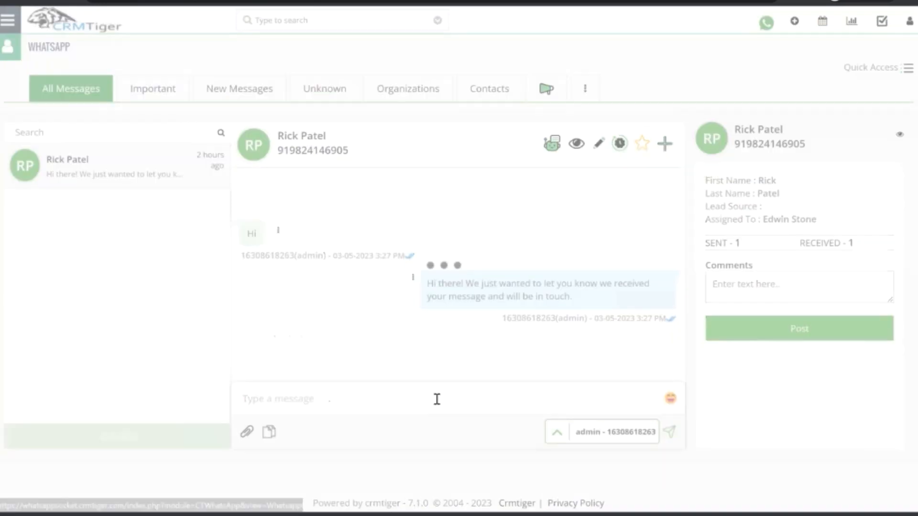
{"action": "left_click", "coordinate": [480, 72]}
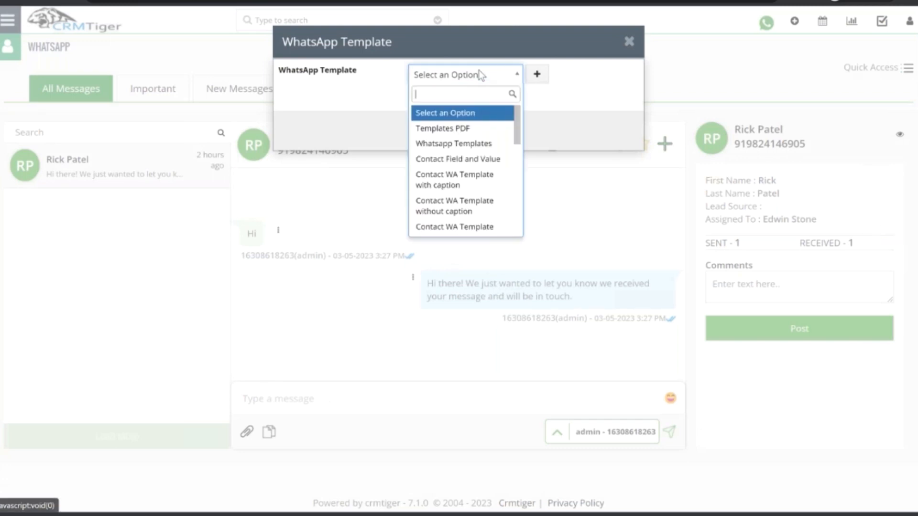
{"action": "type", "text": "le"}
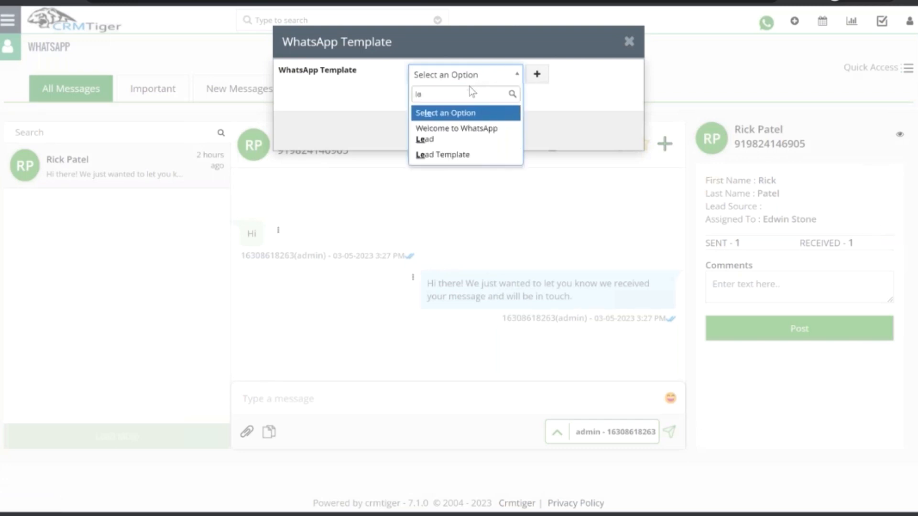
{"action": "left_click", "coordinate": [463, 154]}
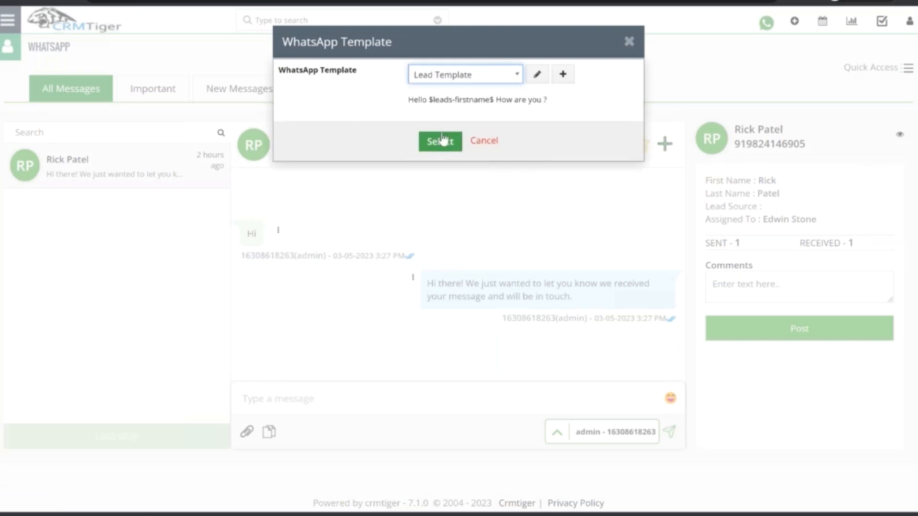
{"action": "left_click", "coordinate": [442, 141]}
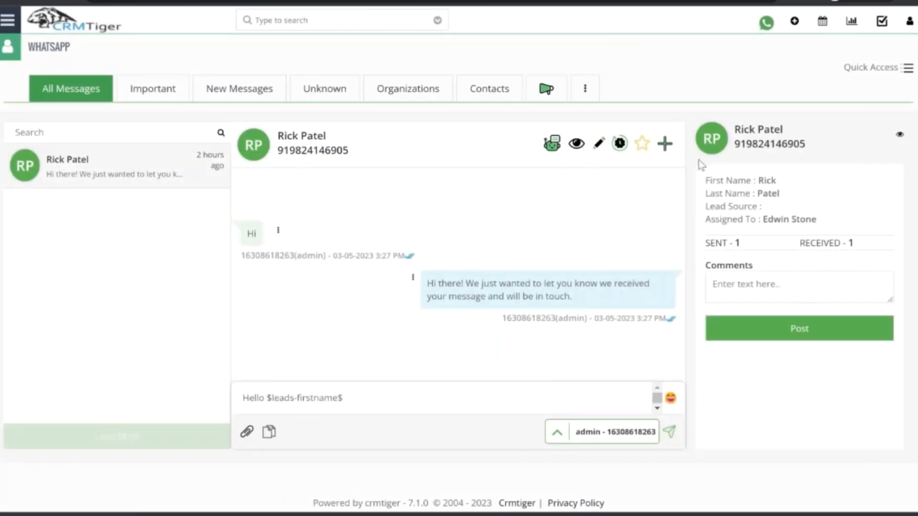
{"action": "left_click", "coordinate": [669, 432]}
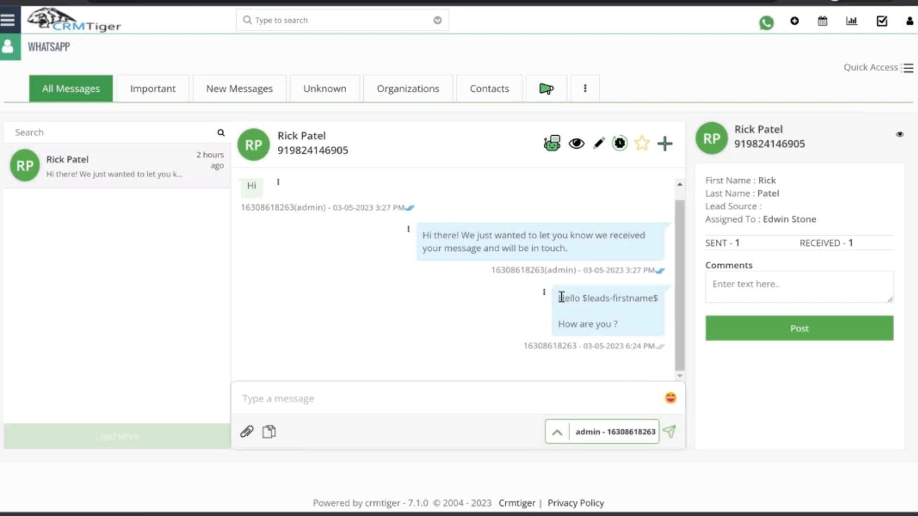
Examine the sent template message, compare it with the first name on the lead's record, and return to the chat.
{"action": "left_click_drag", "start_coordinate": [559, 298], "coordinate": [614, 324]}
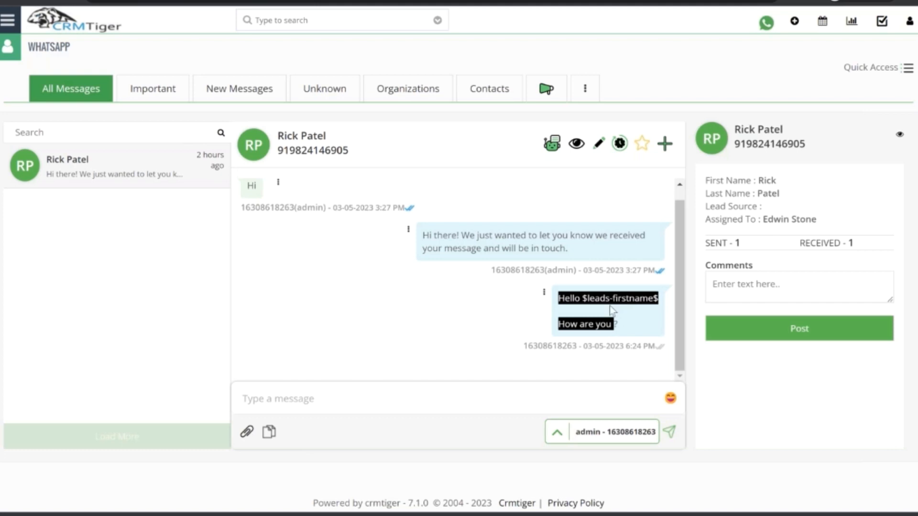
{"action": "left_click", "coordinate": [595, 295]}
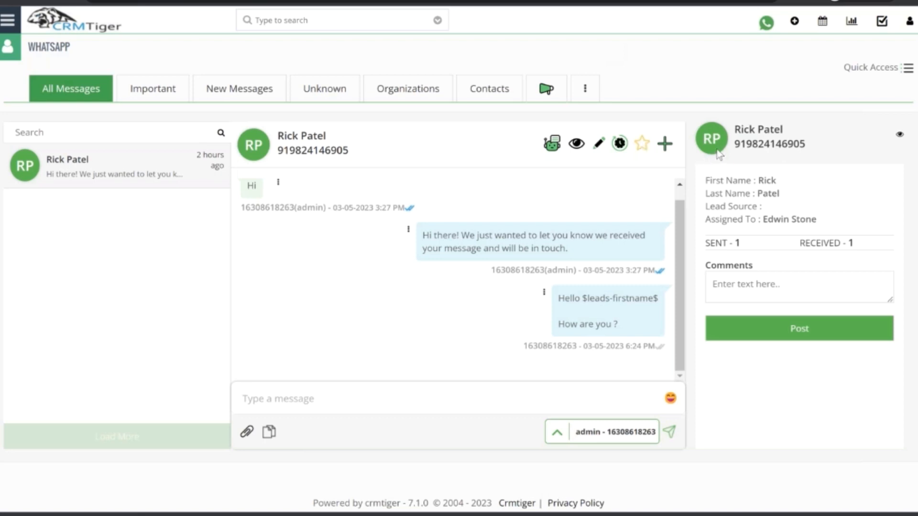
{"action": "left_click", "coordinate": [577, 145]}
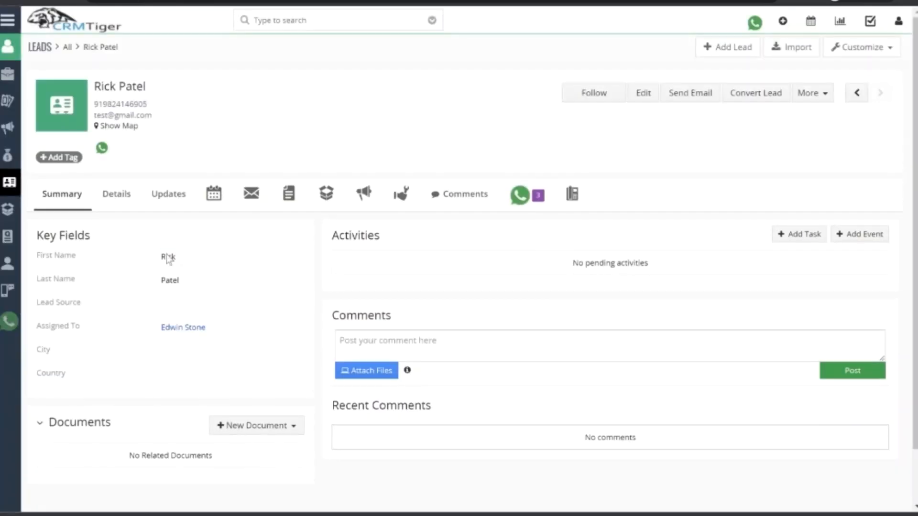
{"action": "key", "text": "ctrl+shift+Tab"}
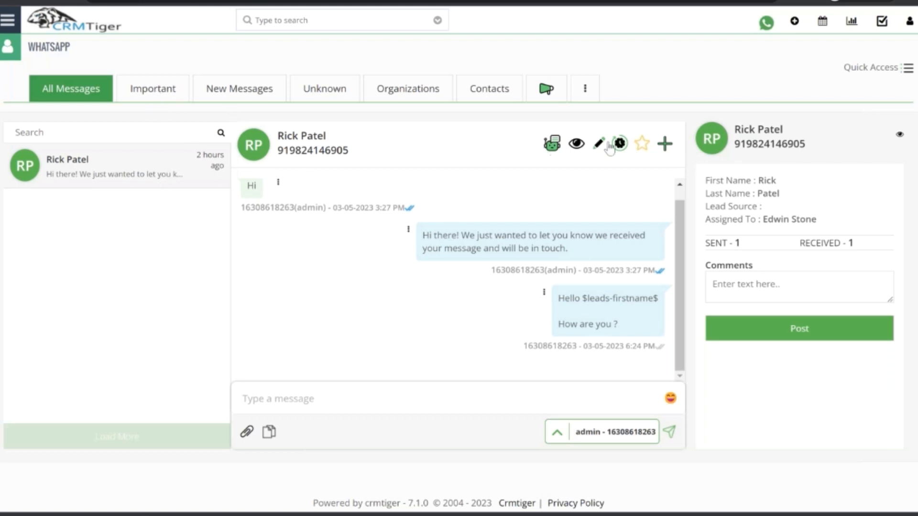
Open the chat lead's record and delete the lead.
{"action": "left_click", "coordinate": [577, 146]}
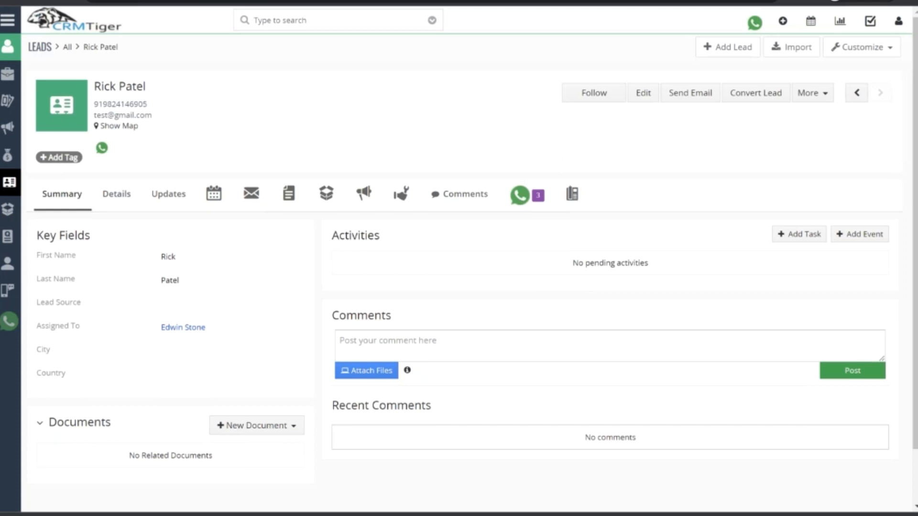
{"action": "left_click", "coordinate": [812, 93]}
{"action": "left_click", "coordinate": [760, 117]}
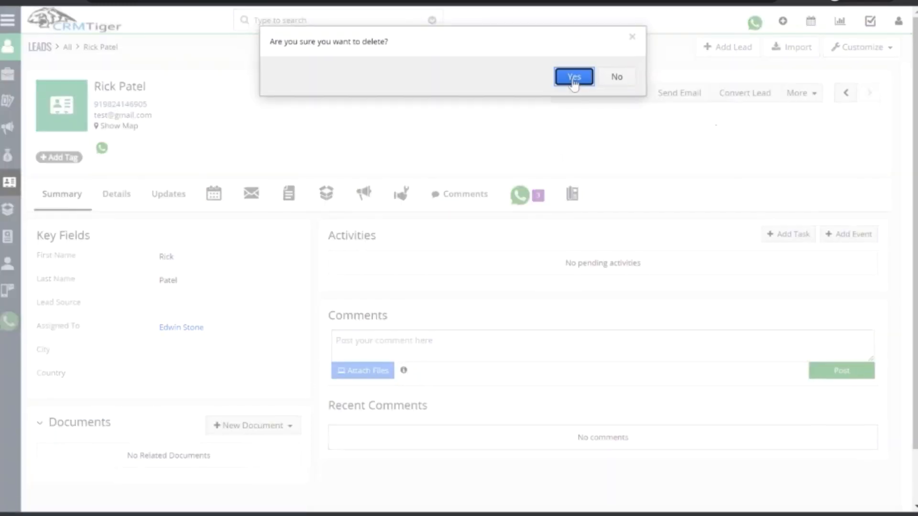
{"action": "left_click", "coordinate": [573, 78]}
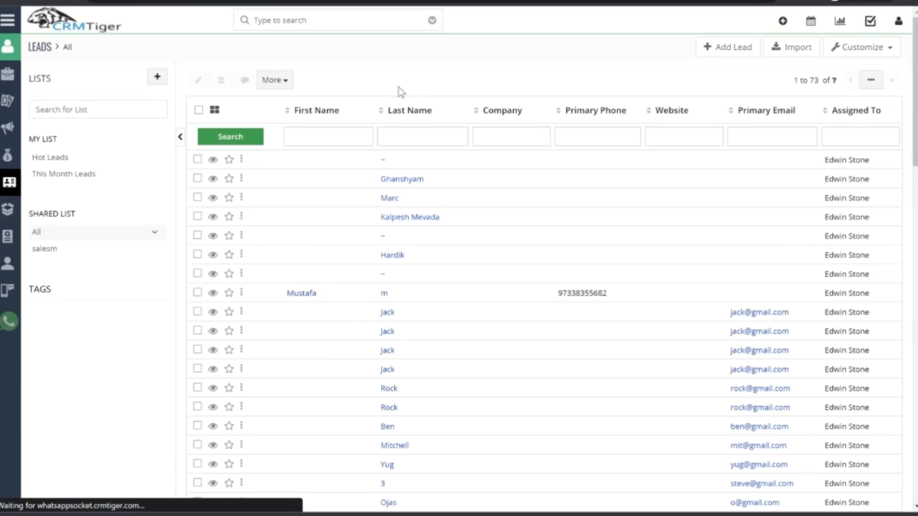
Go from the WhatsApp page to the automation workflows, filter them to Leads and start a new workflow.
{"action": "left_click", "coordinate": [306, 1]}
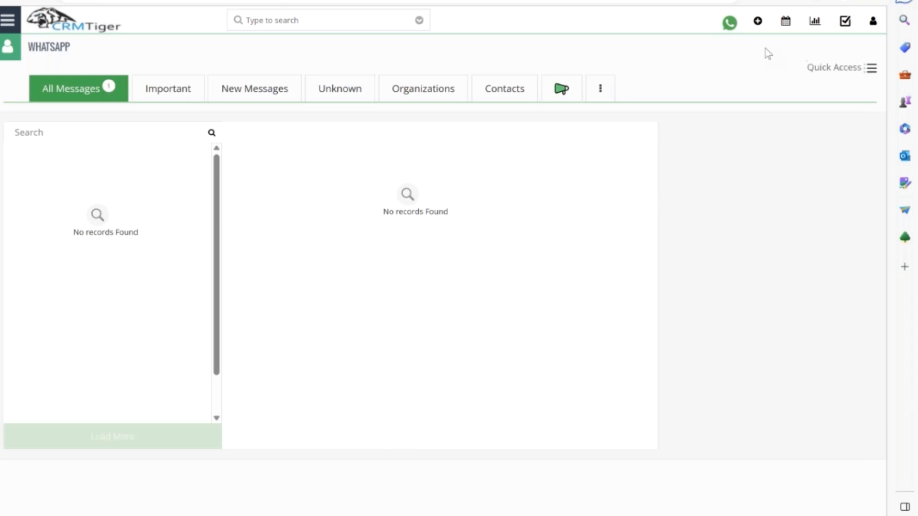
{"action": "left_click", "coordinate": [871, 68]}
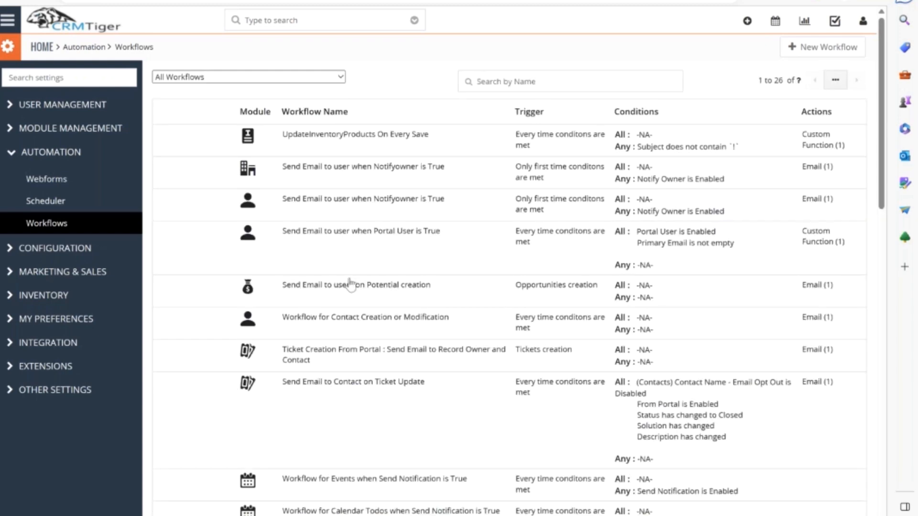
{"action": "left_click", "coordinate": [248, 83]}
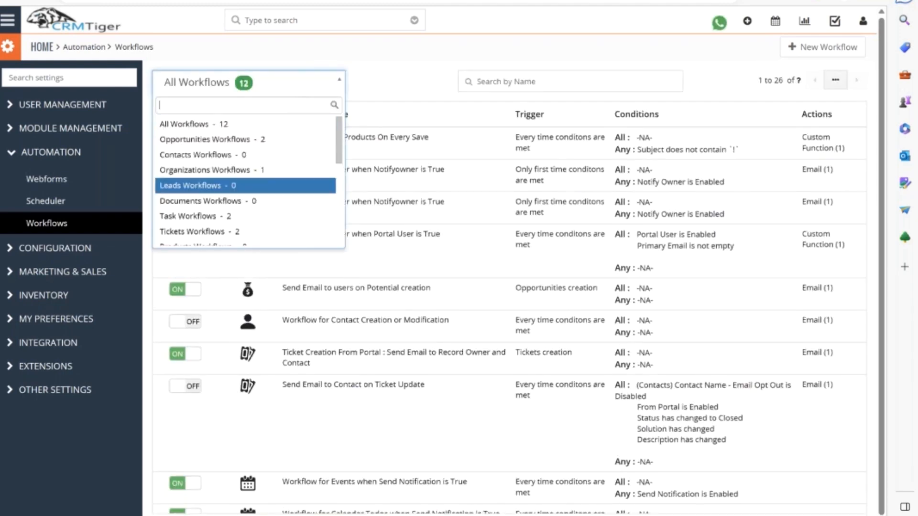
{"action": "left_click", "coordinate": [245, 186]}
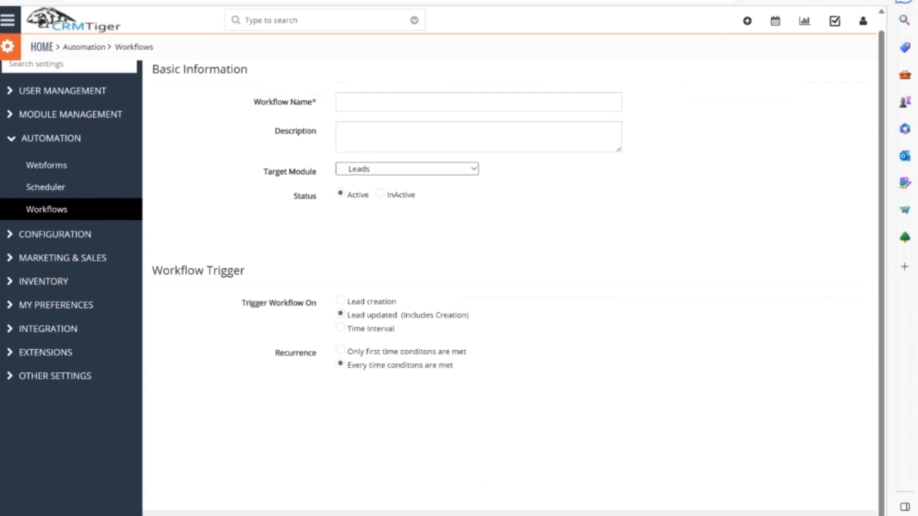
Set the workflow trigger to Time Interval and examine the frequencies offered for running it.
{"action": "scroll", "coordinate": [344, 193], "scroll_direction": "down", "scroll_amount": 5}
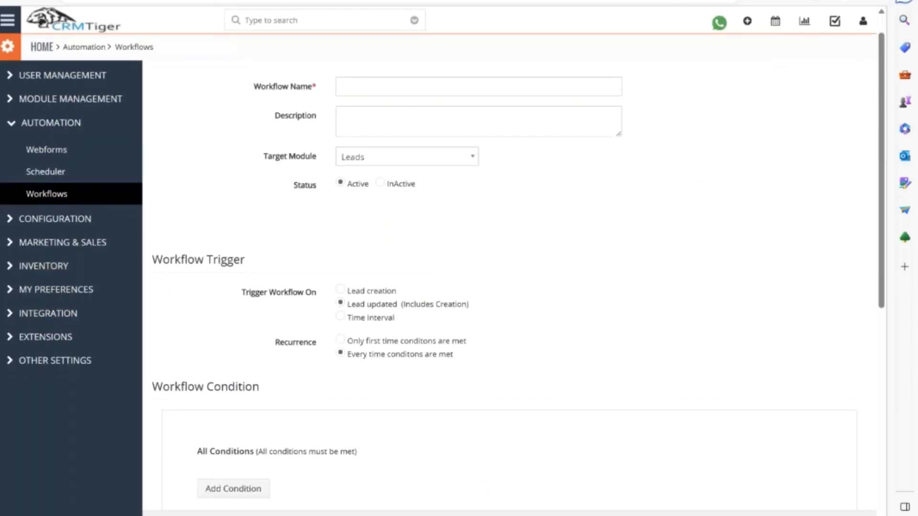
{"action": "scroll", "coordinate": [344, 193], "scroll_direction": "up", "scroll_amount": 2}
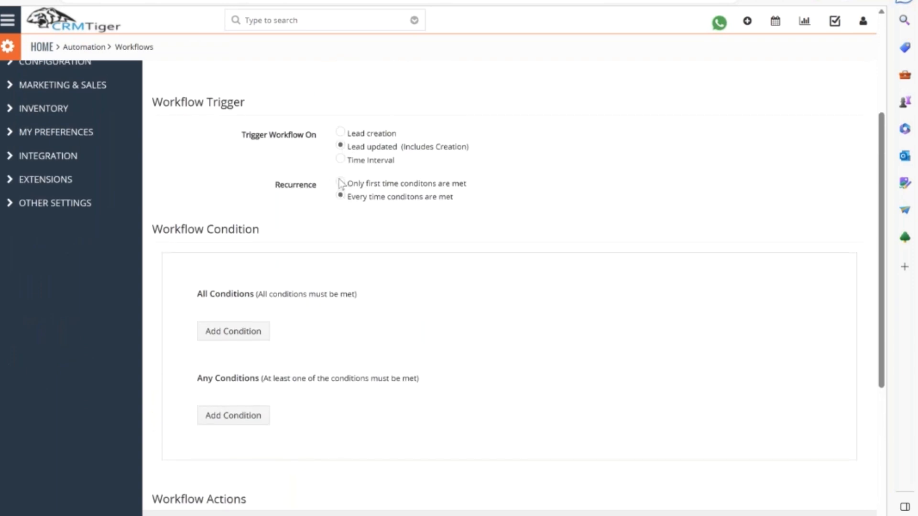
{"action": "left_click", "coordinate": [341, 160]}
{"action": "left_click", "coordinate": [494, 207]}
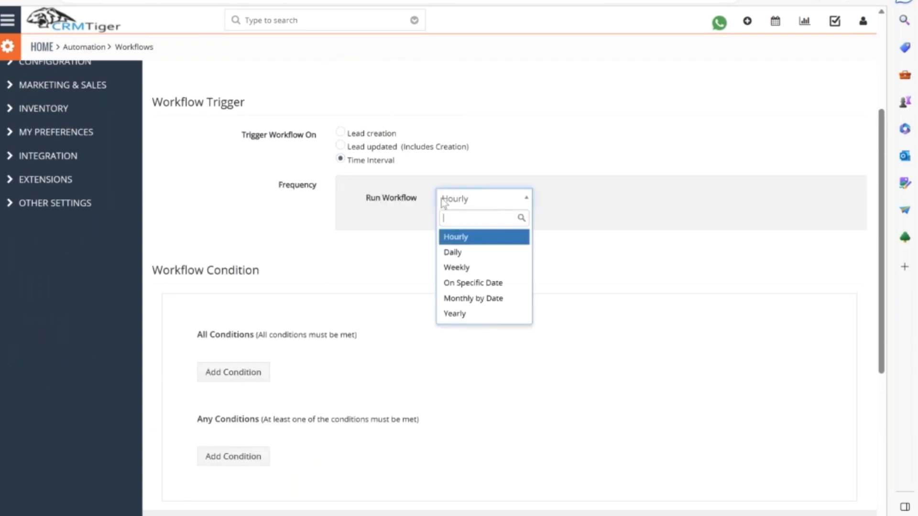
{"action": "left_click", "coordinate": [309, 221]}
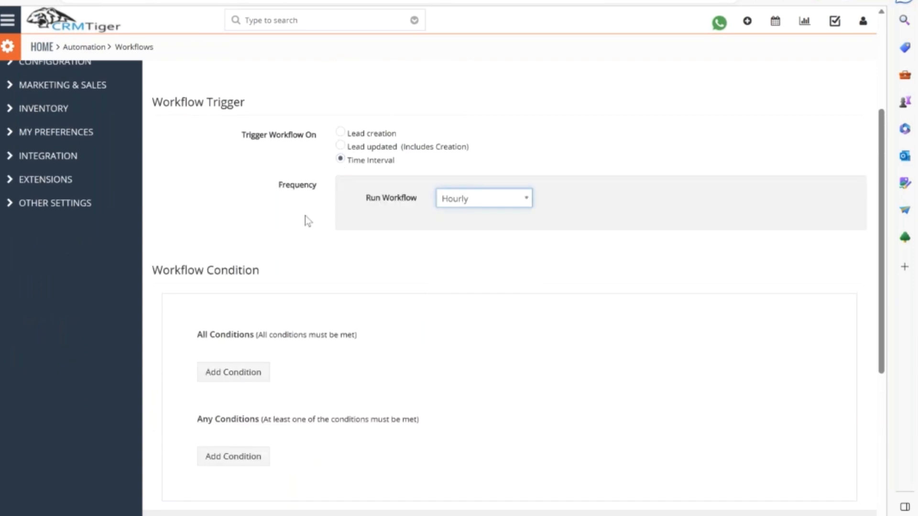
Set the workflow to trigger on Lead creation and start adding a workflow action.
{"action": "left_click", "coordinate": [341, 134]}
{"action": "scroll", "coordinate": [287, 263], "scroll_direction": "down", "scroll_amount": 5}
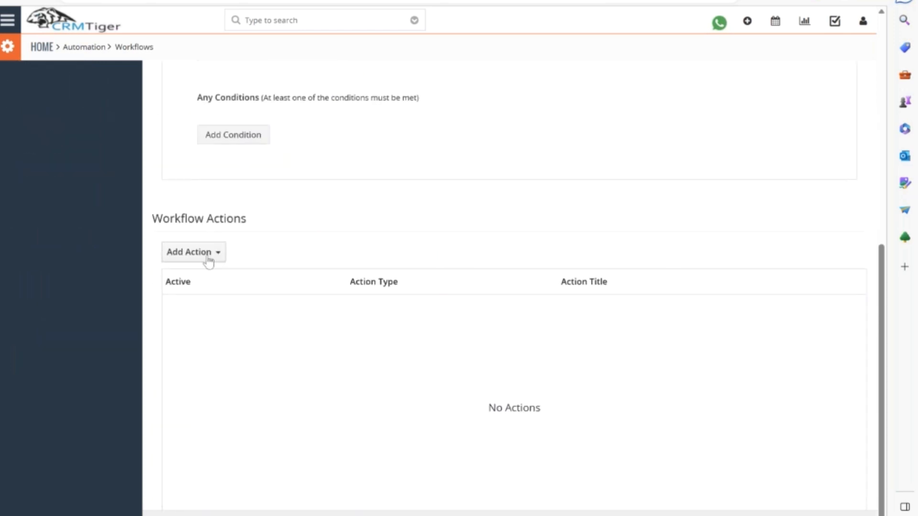
{"action": "left_click", "coordinate": [196, 252]}
{"action": "left_click", "coordinate": [185, 397]}
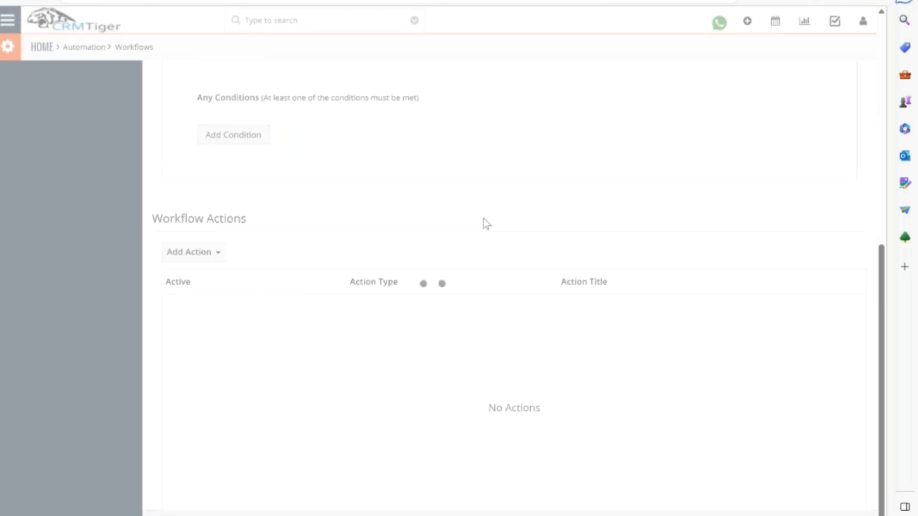